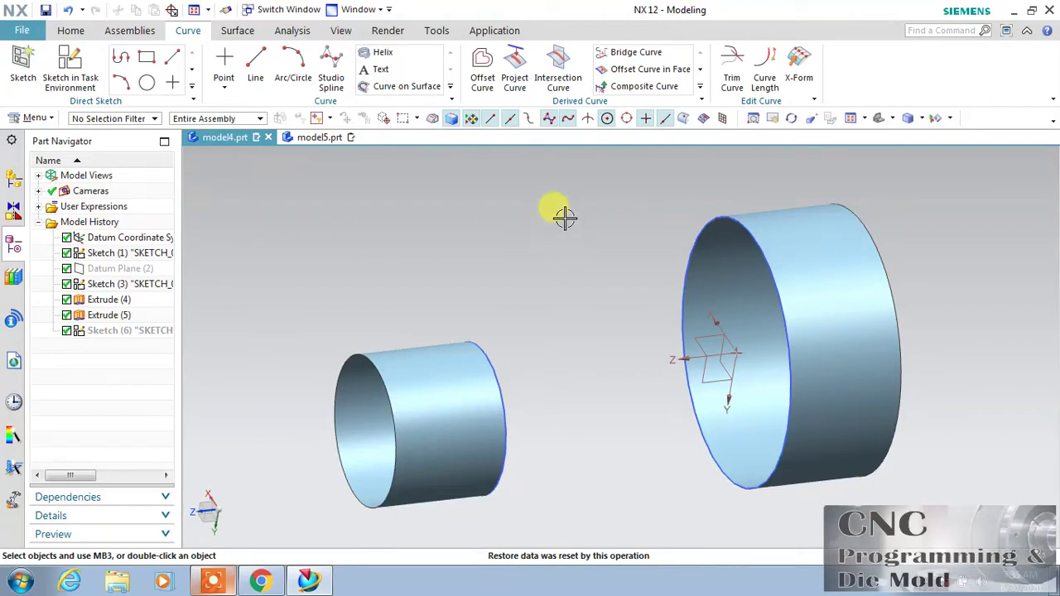
- Start the Isoparametric Curve command from Menu > Insert > Derived Curve
{"action": "left_click", "coordinate": [35, 117]}
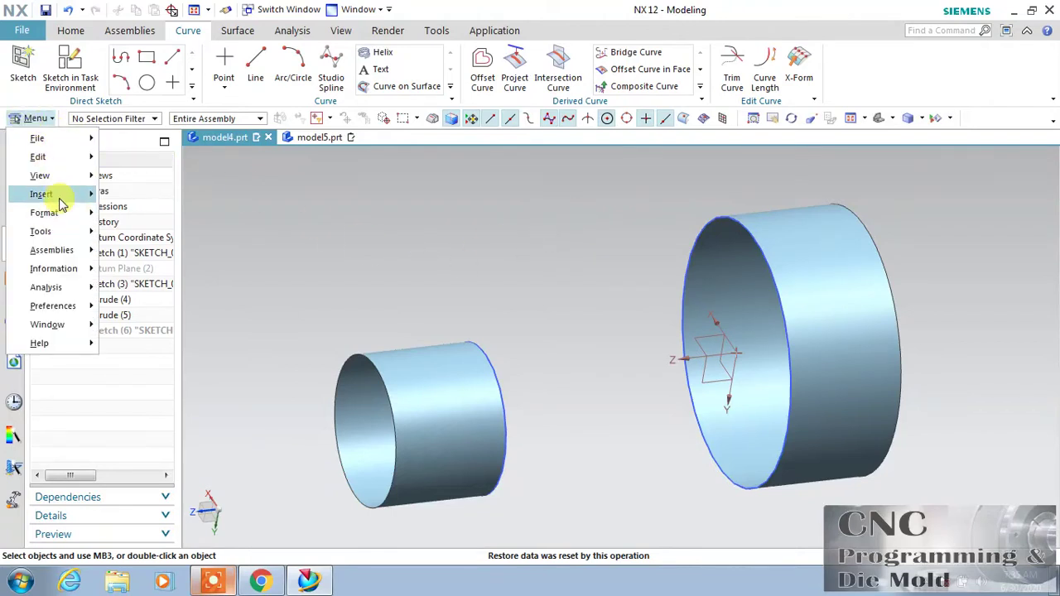
{"action": "mouse_move", "coordinate": [60, 203]}
{"action": "mouse_move", "coordinate": [199, 209]}
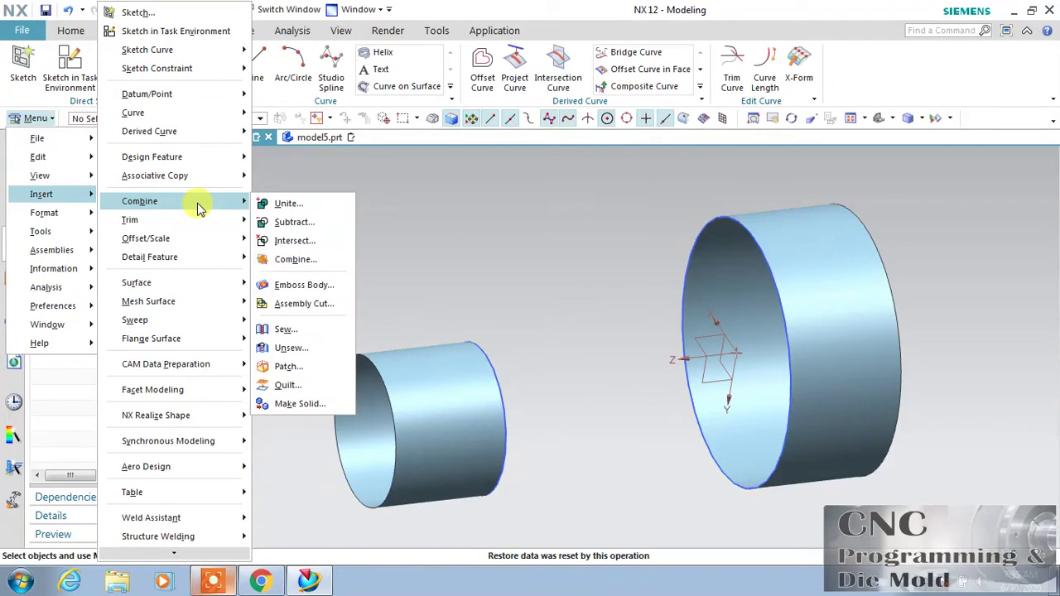
{"action": "mouse_move", "coordinate": [224, 133]}
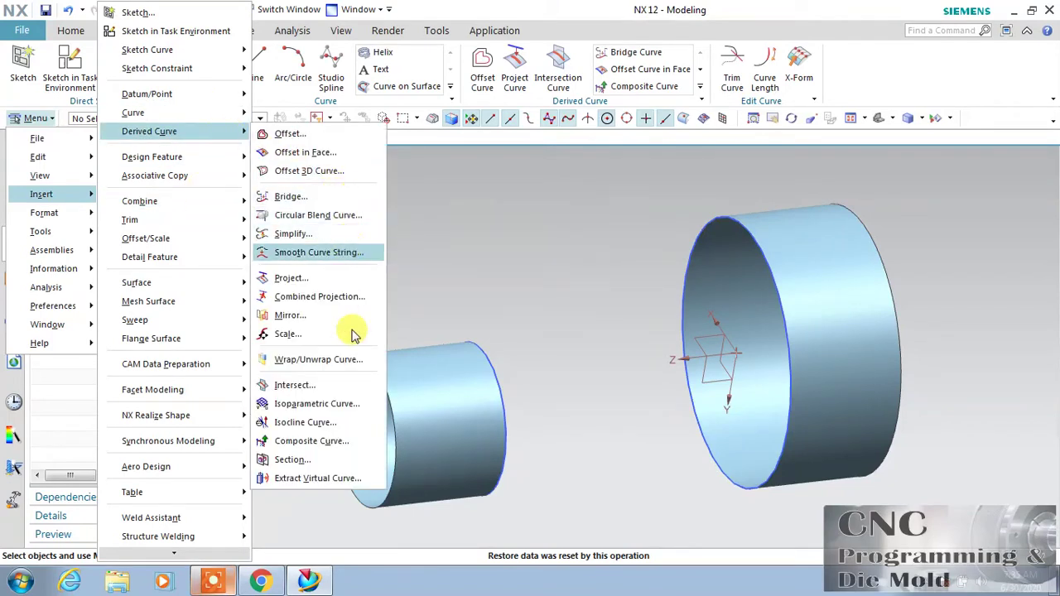
{"action": "left_click", "coordinate": [301, 412]}
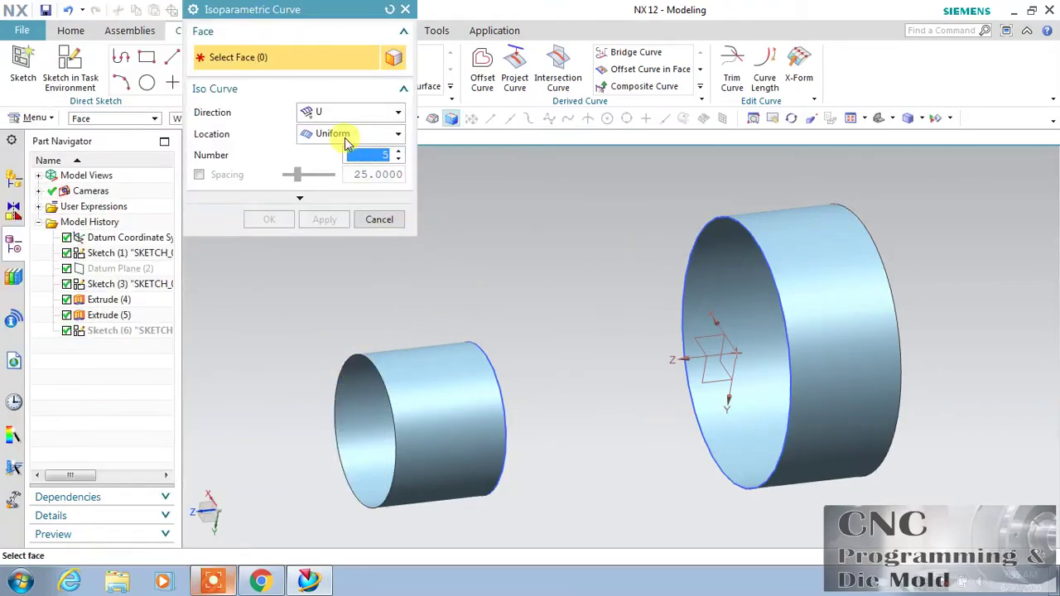
- Add five uniform U-direction iso curves to the small cylinder's face, then the large cylinder's
{"action": "left_click", "coordinate": [427, 343]}
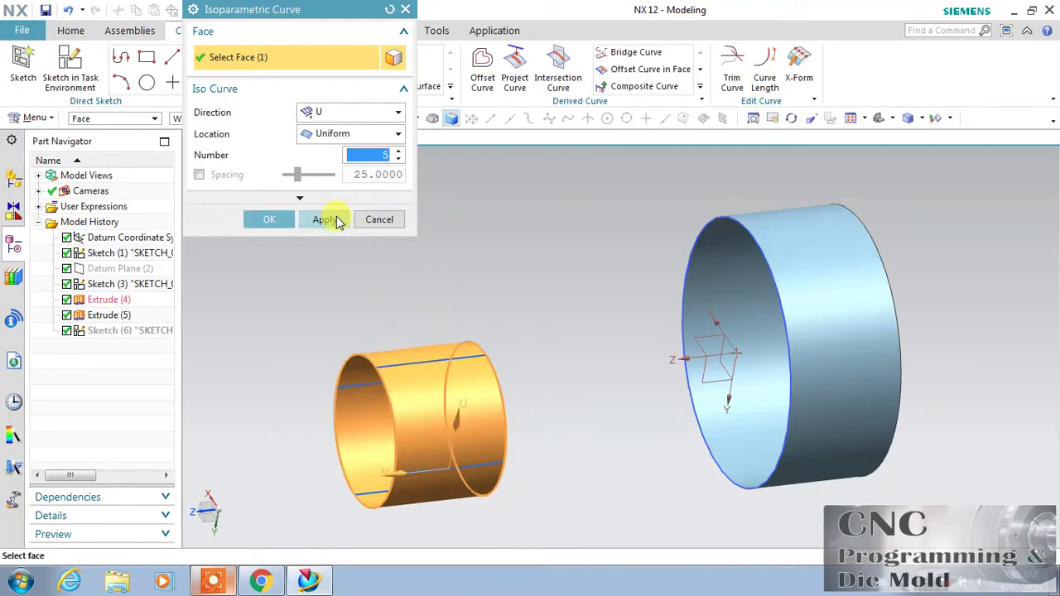
{"action": "mouse_move", "coordinate": [402, 315]}
{"action": "middle_mouse_down"}
{"action": "mouse_move", "coordinate": [443, 272]}
{"action": "mouse_move", "coordinate": [423, 279]}
{"action": "mouse_move", "coordinate": [412, 323]}
{"action": "mouse_move", "coordinate": [384, 315]}
{"action": "mouse_move", "coordinate": [403, 329]}
{"action": "mouse_move", "coordinate": [386, 309]}
{"action": "middle_mouse_up"}
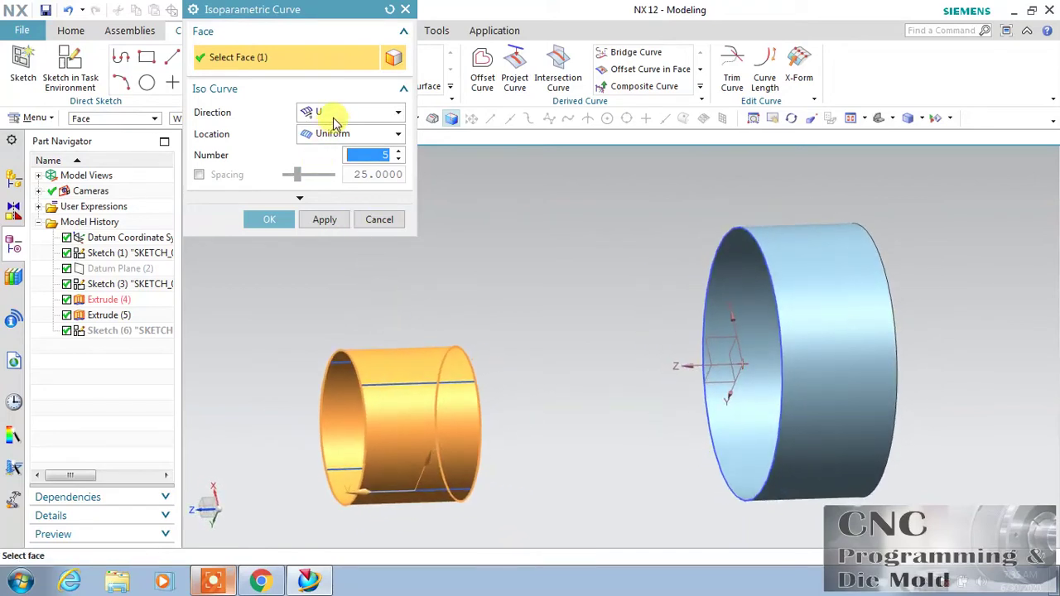
{"action": "left_click", "coordinate": [335, 122]}
{"action": "left_click", "coordinate": [335, 121]}
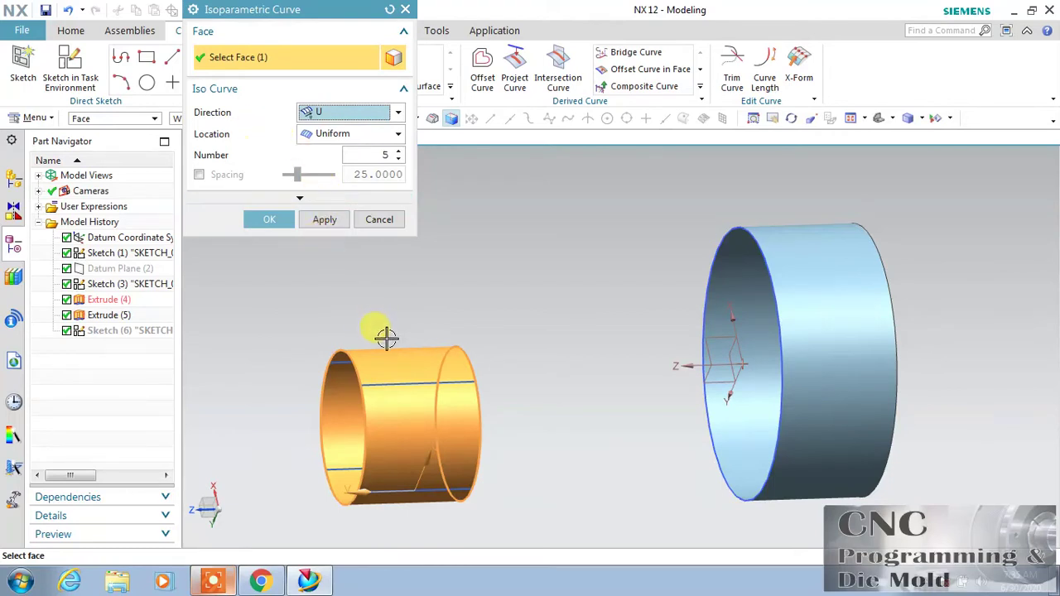
{"action": "left_click", "coordinate": [321, 221]}
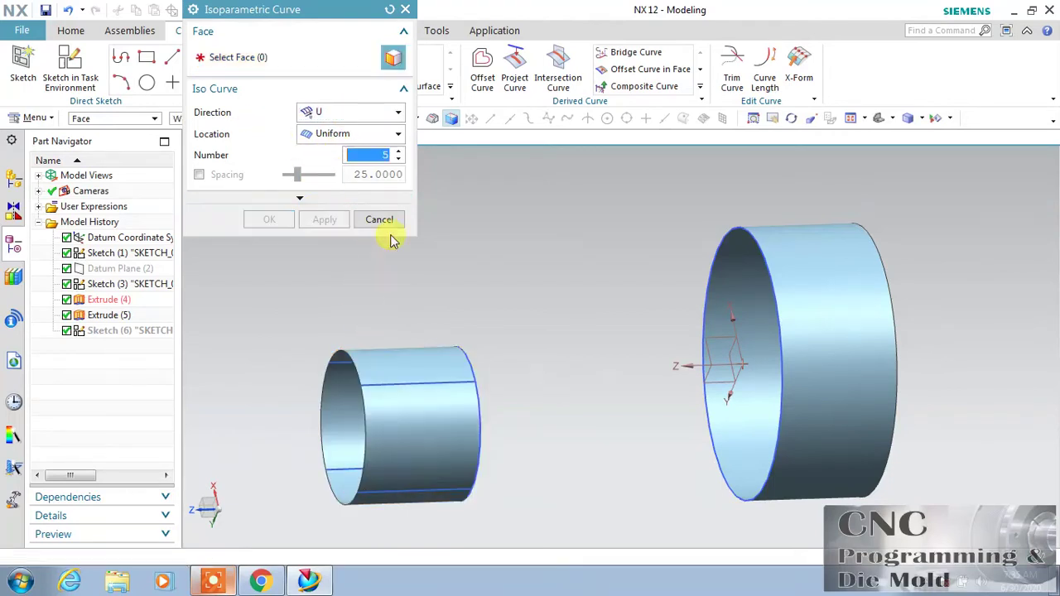
{"action": "left_click", "coordinate": [793, 253]}
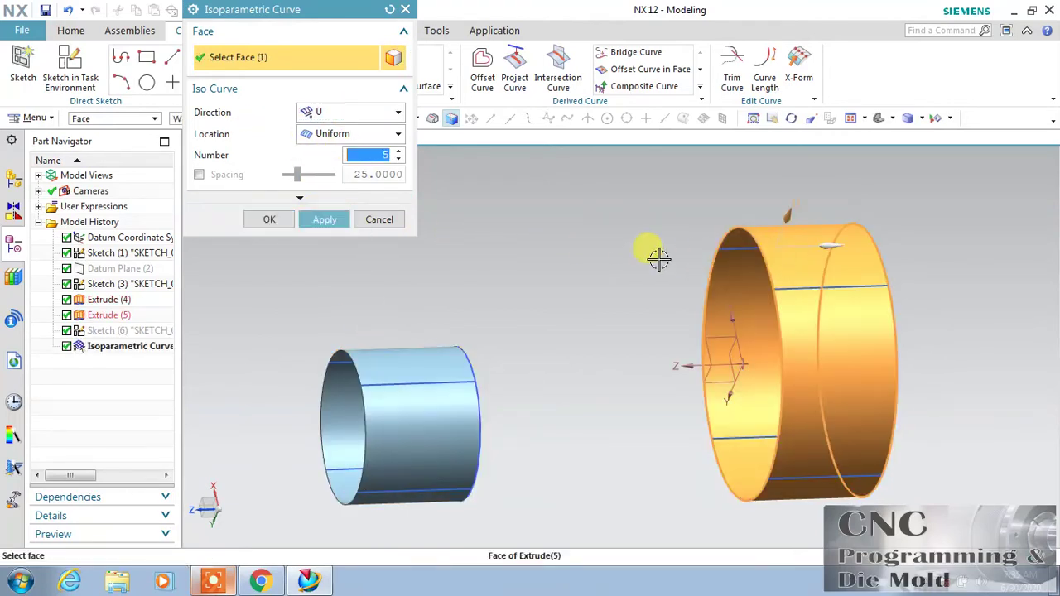
{"action": "left_click", "coordinate": [269, 219]}
{"action": "middle_click_drag", "start_coordinate": [546, 307], "coordinate": [542, 338]}
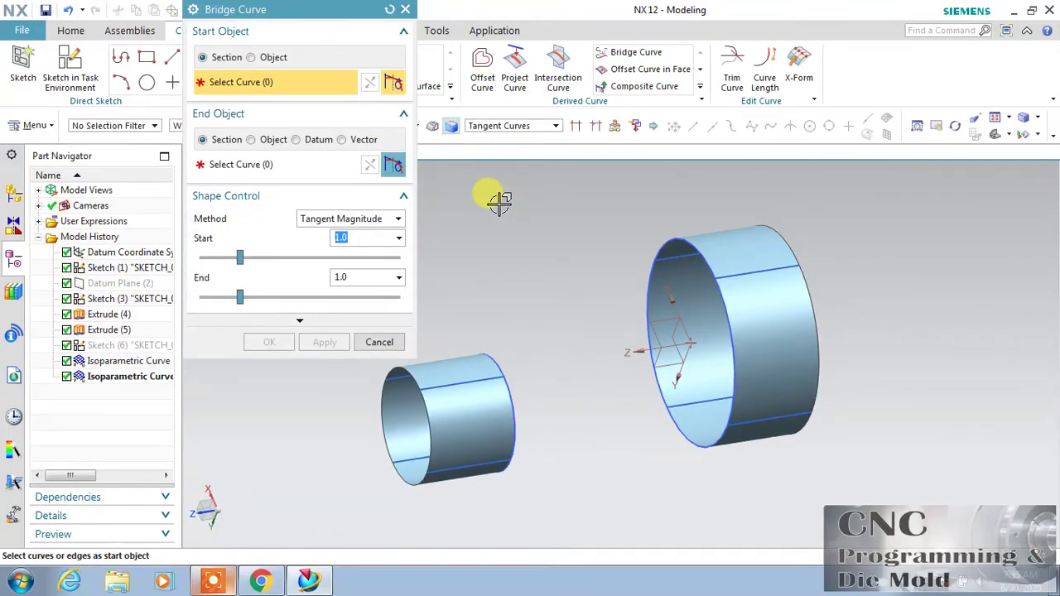
- Bridge the small cylinder's top iso line to the large cylinder's, with tangent magnitudes 0.95 and 0.75
{"action": "left_click", "coordinate": [489, 377]}
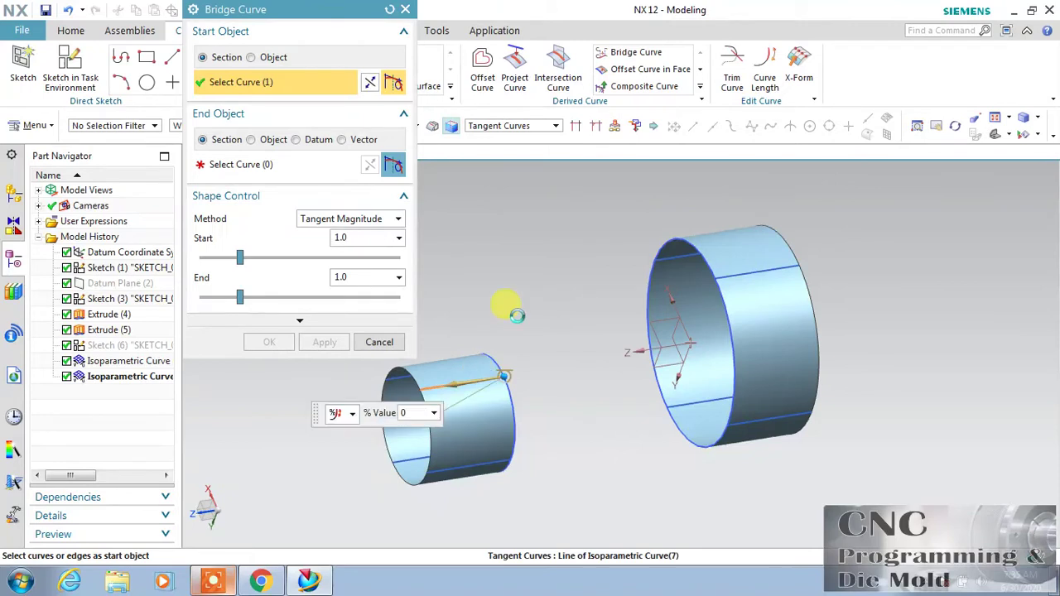
{"action": "left_click", "coordinate": [265, 163]}
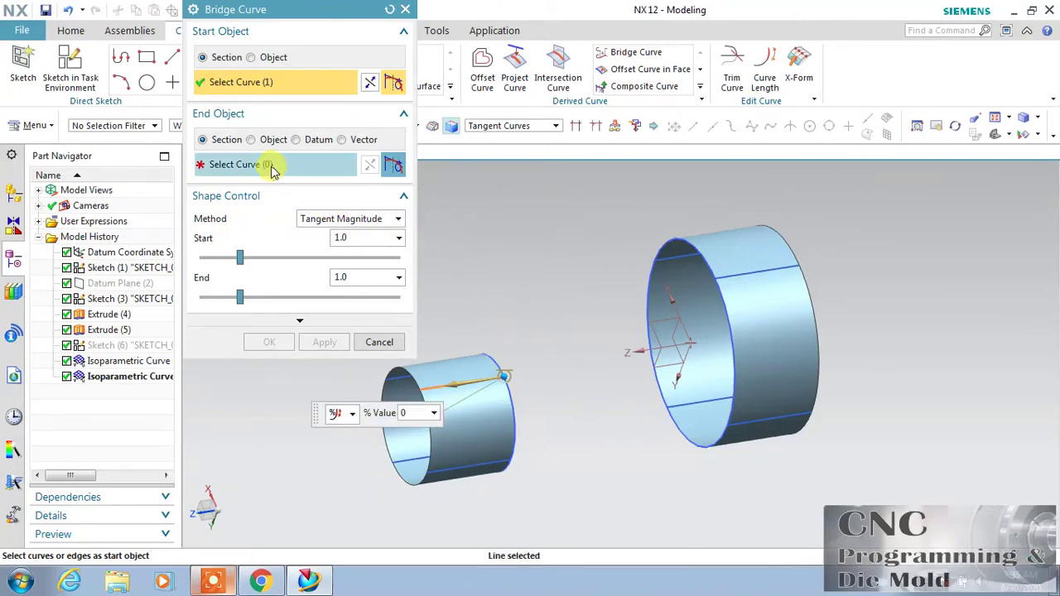
{"action": "left_click", "coordinate": [710, 273]}
{"action": "middle_click_drag", "start_coordinate": [577, 237], "coordinate": [563, 217]}
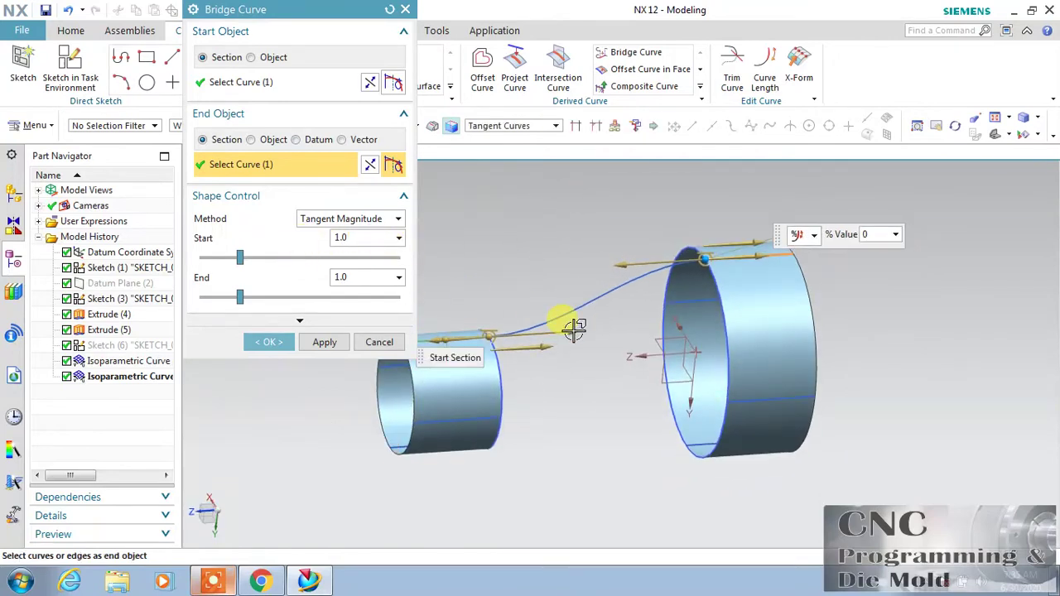
{"action": "mouse_move", "coordinate": [574, 329]}
{"action": "left_mouse_down"}
{"action": "mouse_move", "coordinate": [608, 314]}
{"action": "mouse_move", "coordinate": [570, 329]}
{"action": "left_mouse_up"}
{"action": "left_click_drag", "start_coordinate": [604, 265], "coordinate": [633, 274]}
{"action": "left_click", "coordinate": [317, 340]}
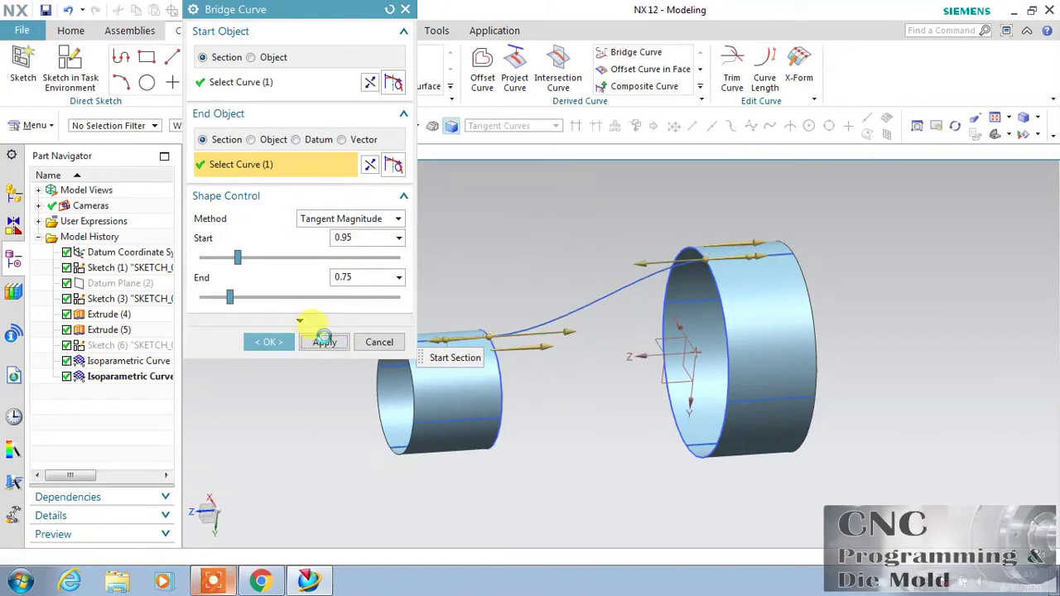
{"action": "left_click", "coordinate": [484, 420]}
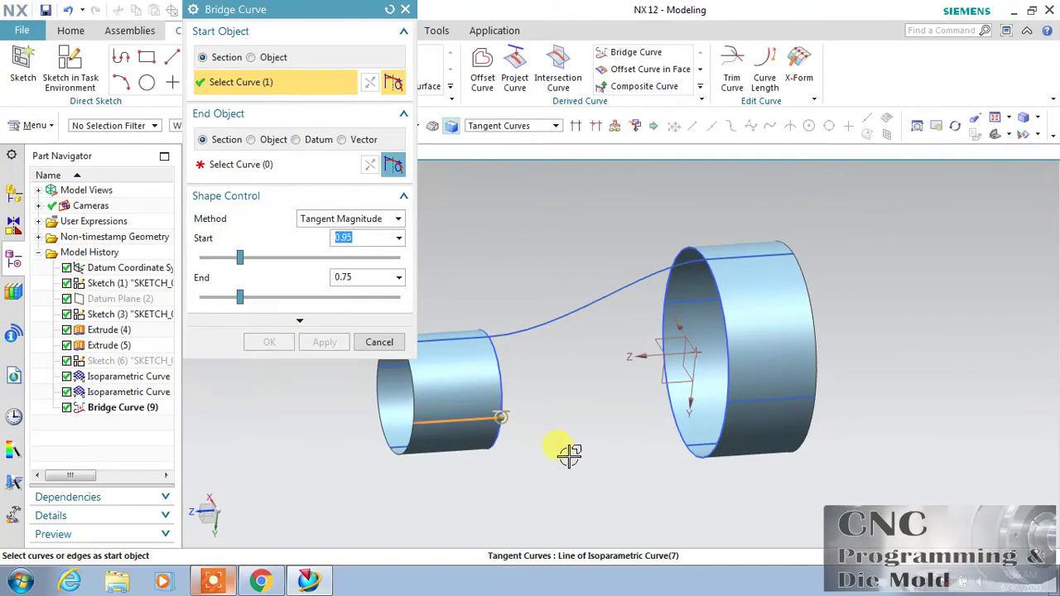
- Finish the second bridge curve, ending on the large cylinder's lower line
{"action": "left_click", "coordinate": [207, 140]}
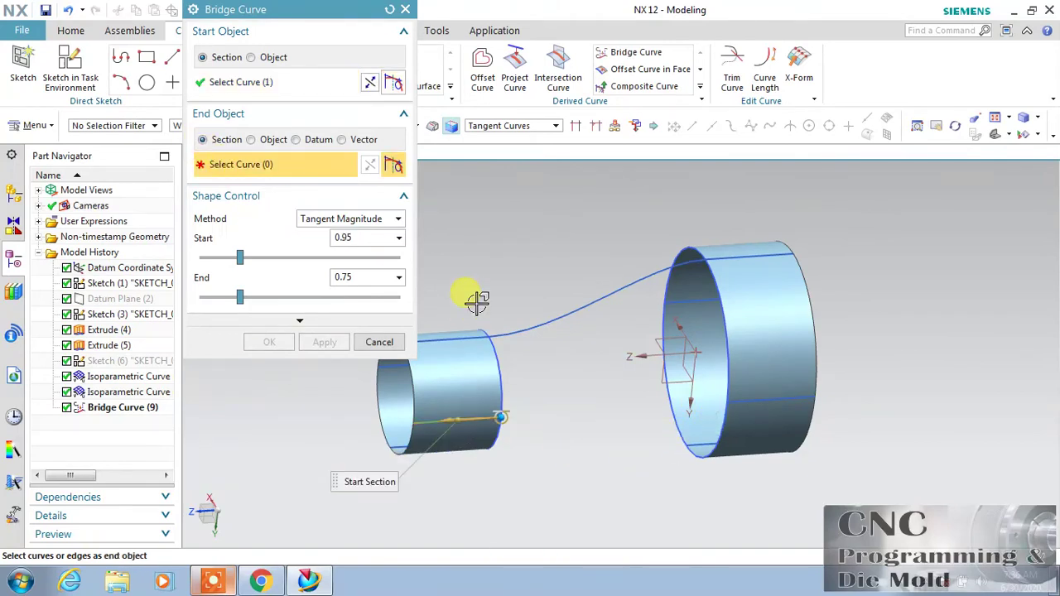
{"action": "left_click", "coordinate": [737, 396]}
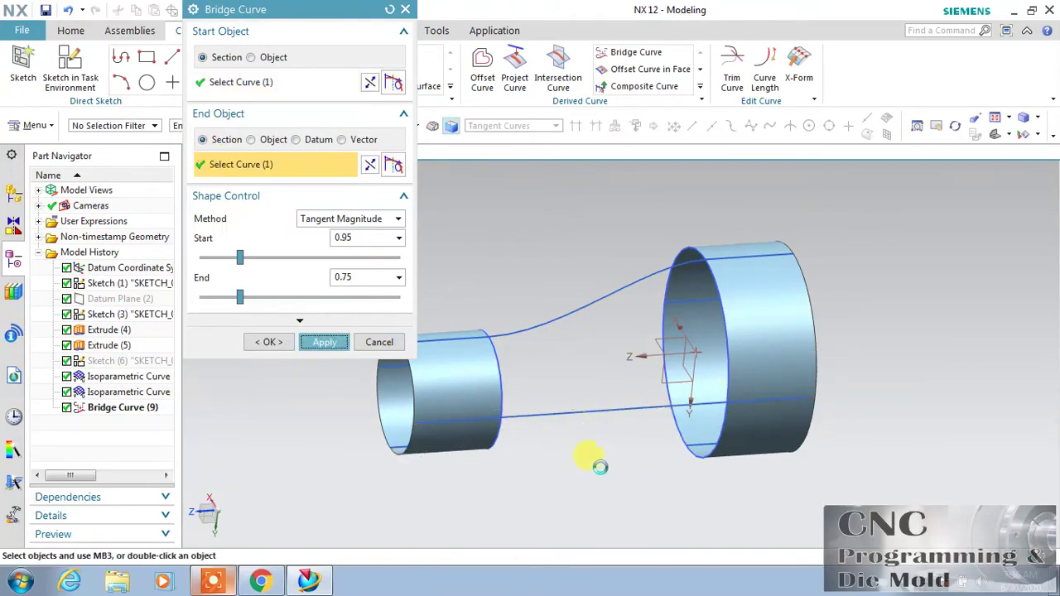
{"action": "middle_click", "coordinate": [584, 461]}
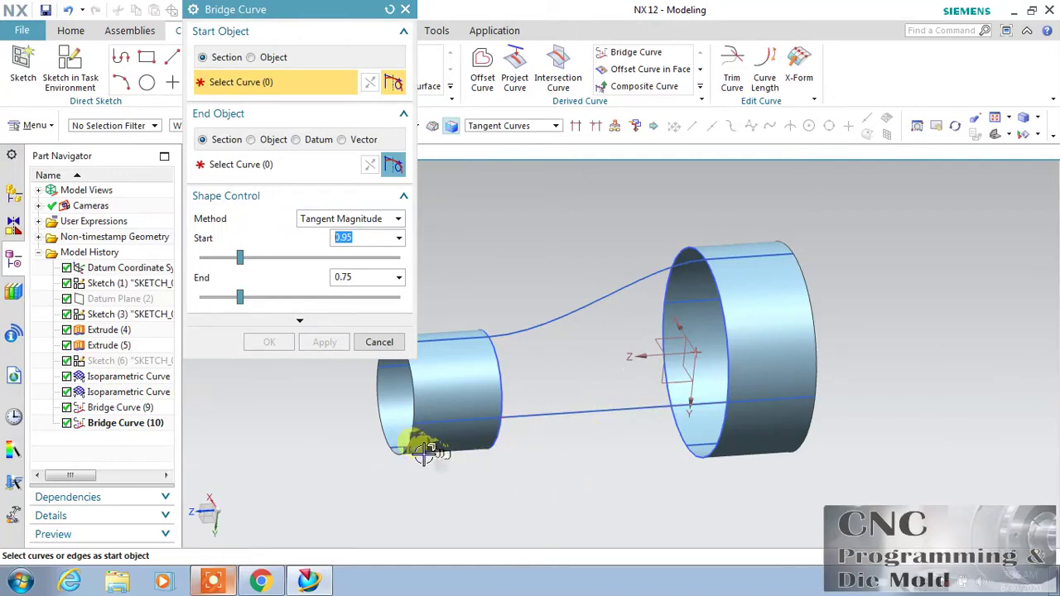
- Bridge another small-cylinder line to its matching large-cylinder line as the third curve
{"action": "left_click", "coordinate": [398, 444]}
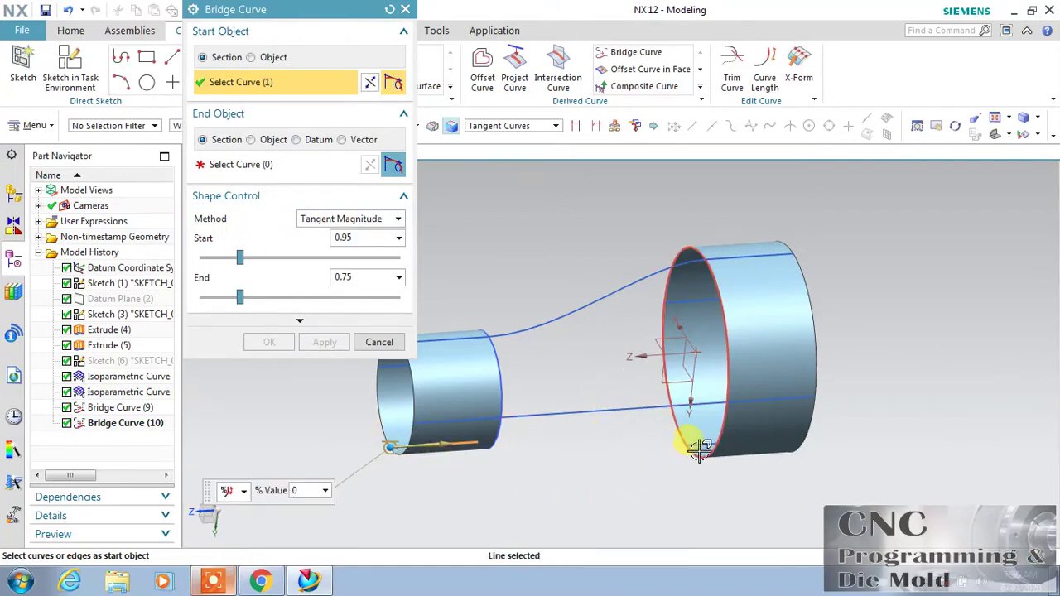
{"action": "left_click", "coordinate": [748, 453]}
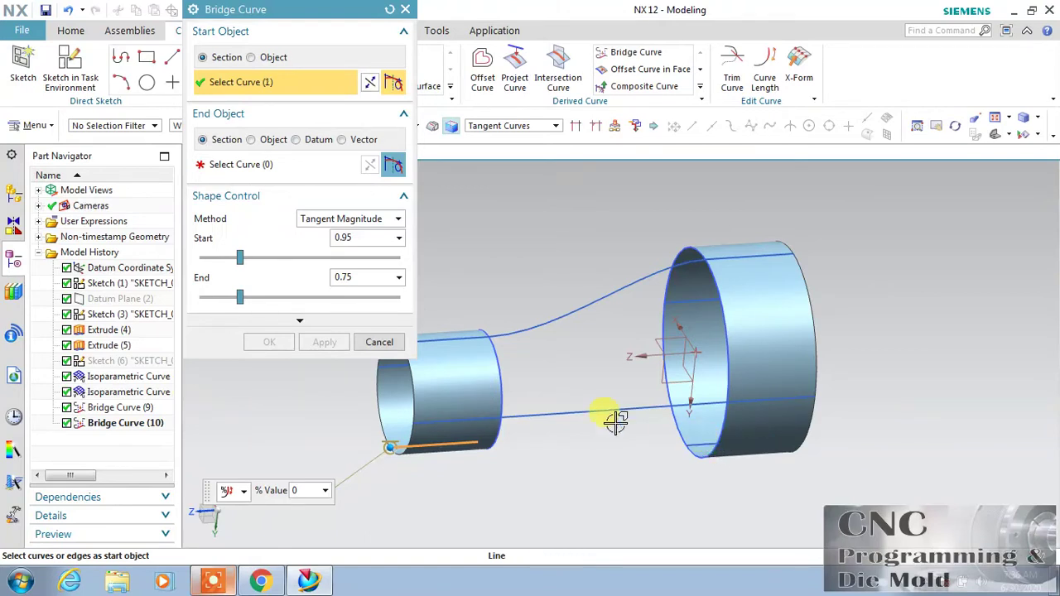
{"action": "left_click", "coordinate": [284, 164]}
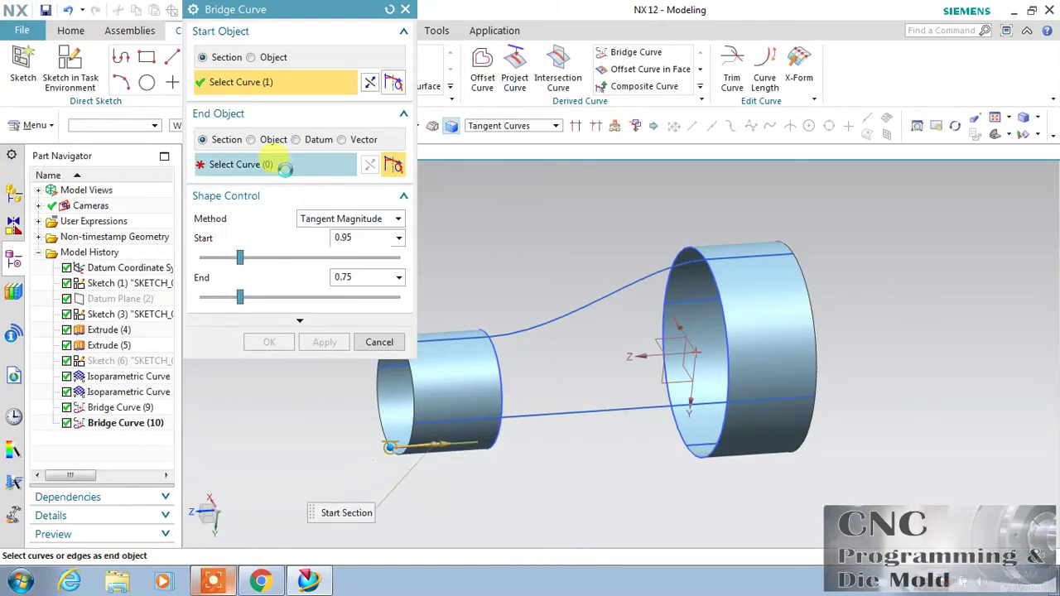
{"action": "left_click", "coordinate": [698, 440]}
{"action": "left_click", "coordinate": [362, 83]}
{"action": "left_click", "coordinate": [326, 342]}
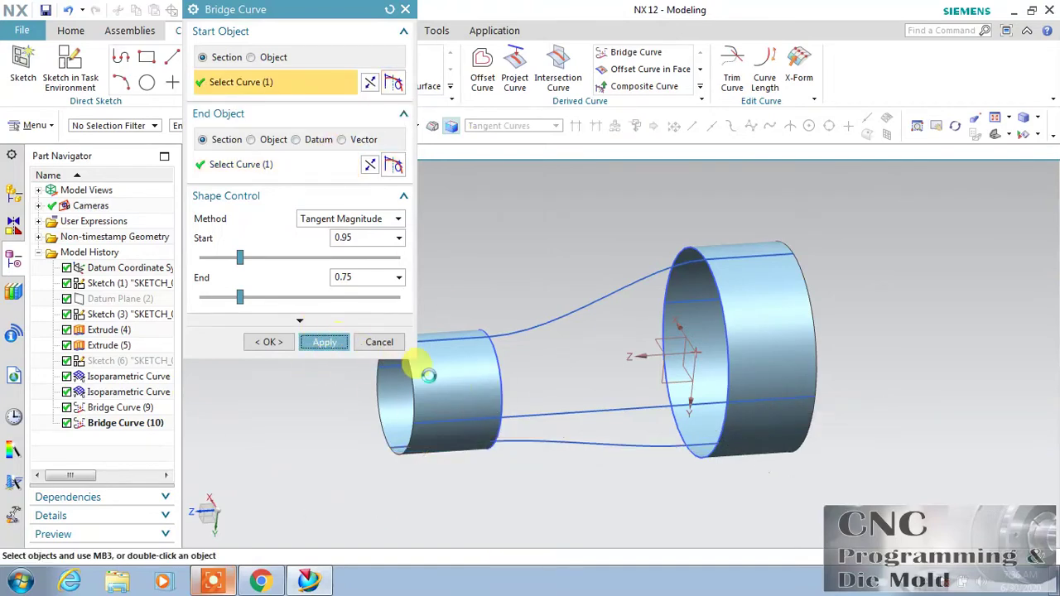
- Bridge the remaining pair of cylinder lines to create the fourth bridge curve
{"action": "left_click", "coordinate": [383, 360]}
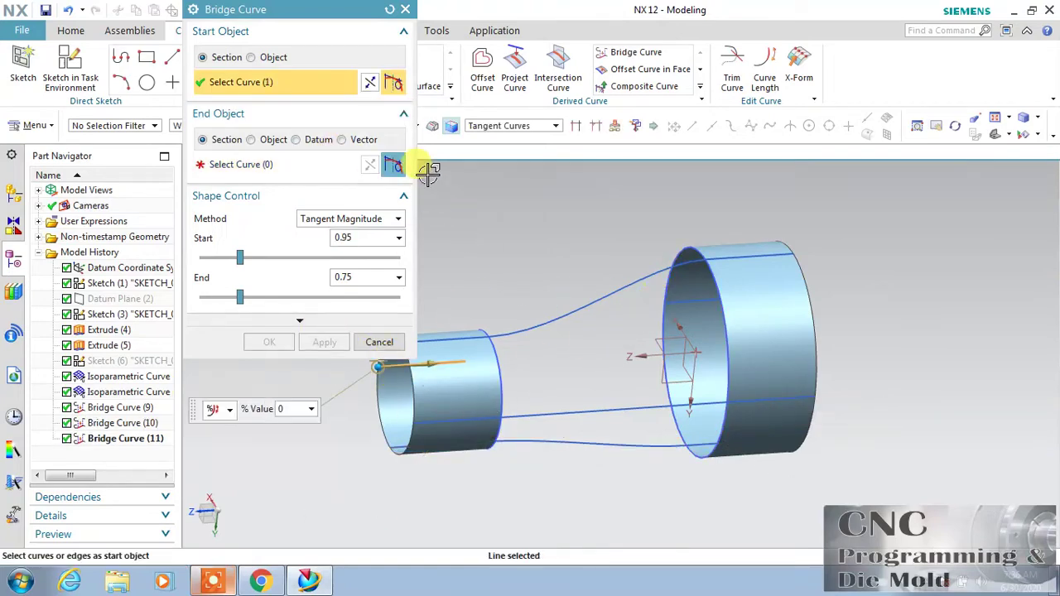
{"action": "left_click", "coordinate": [395, 164]}
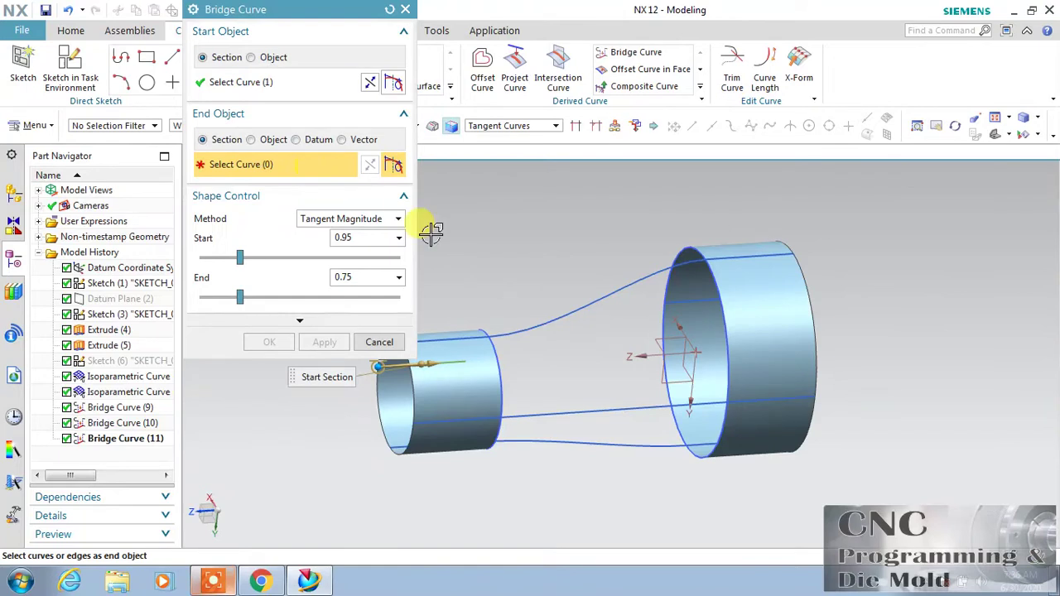
{"action": "left_click", "coordinate": [683, 304]}
{"action": "left_click", "coordinate": [378, 89]}
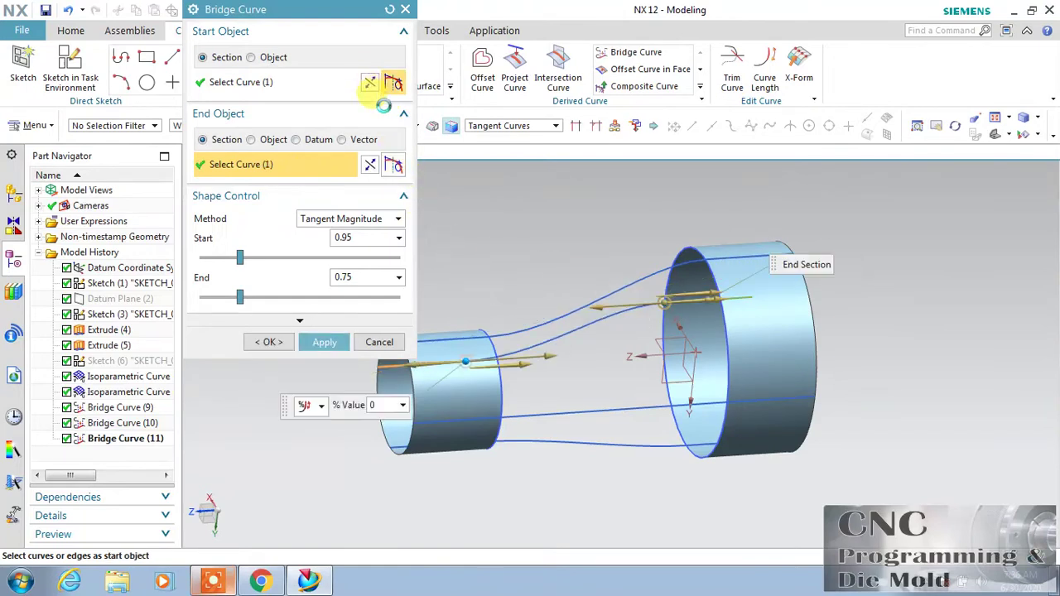
{"action": "left_click", "coordinate": [314, 348]}
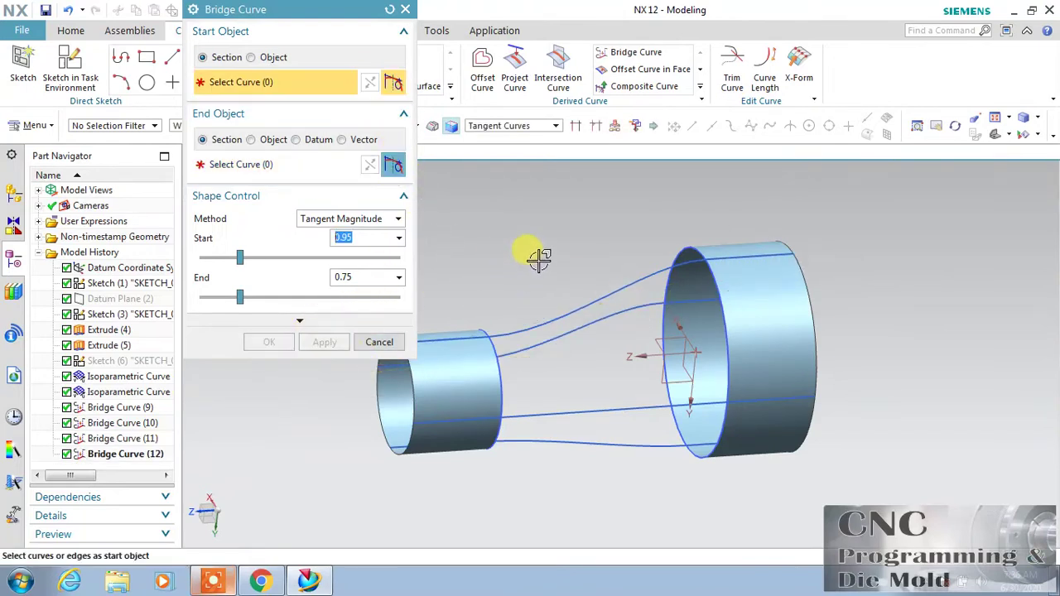
{"action": "mouse_move", "coordinate": [559, 283]}
{"action": "middle_mouse_down"}
{"action": "mouse_move", "coordinate": [575, 314]}
{"action": "mouse_move", "coordinate": [615, 331]}
{"action": "mouse_move", "coordinate": [688, 264]}
{"action": "mouse_move", "coordinate": [687, 213]}
{"action": "mouse_move", "coordinate": [621, 294]}
{"action": "mouse_move", "coordinate": [558, 251]}
{"action": "mouse_move", "coordinate": [554, 280]}
{"action": "middle_mouse_up"}
- Close the Bridge Curve dialog and return to the Home ribbon
{"action": "left_click", "coordinate": [372, 342]}
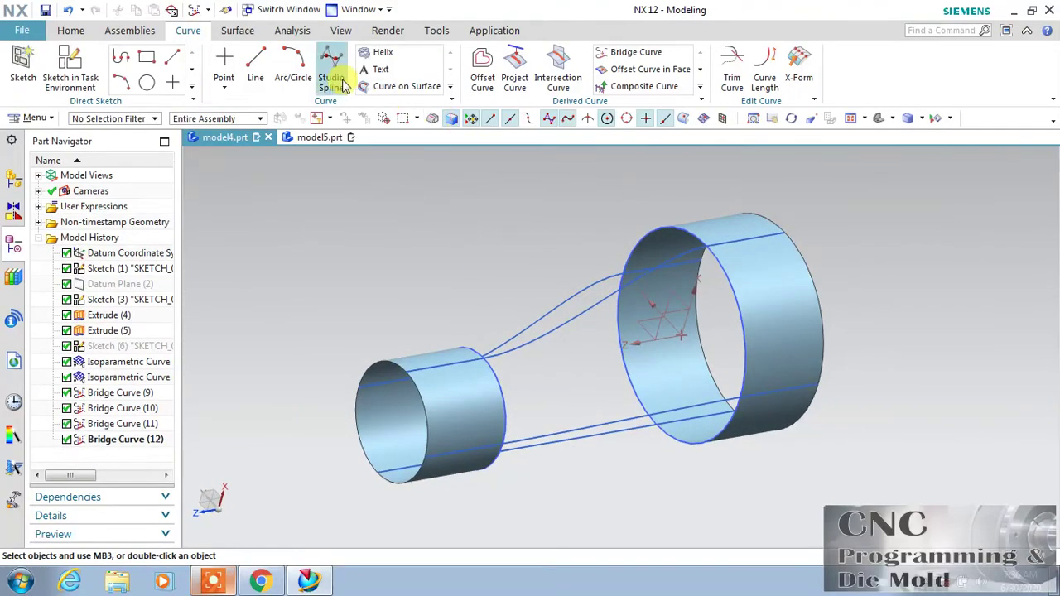
{"action": "left_click", "coordinate": [233, 31]}
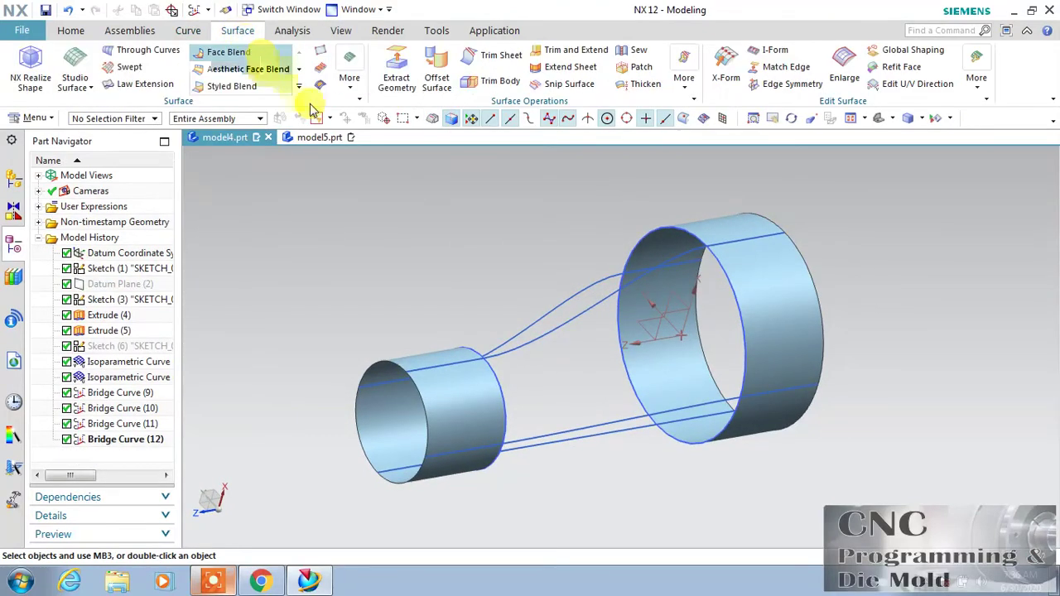
{"action": "left_click", "coordinate": [70, 30]}
- Launch Through Curve Mesh from the Surface gallery
{"action": "left_click", "coordinate": [707, 75]}
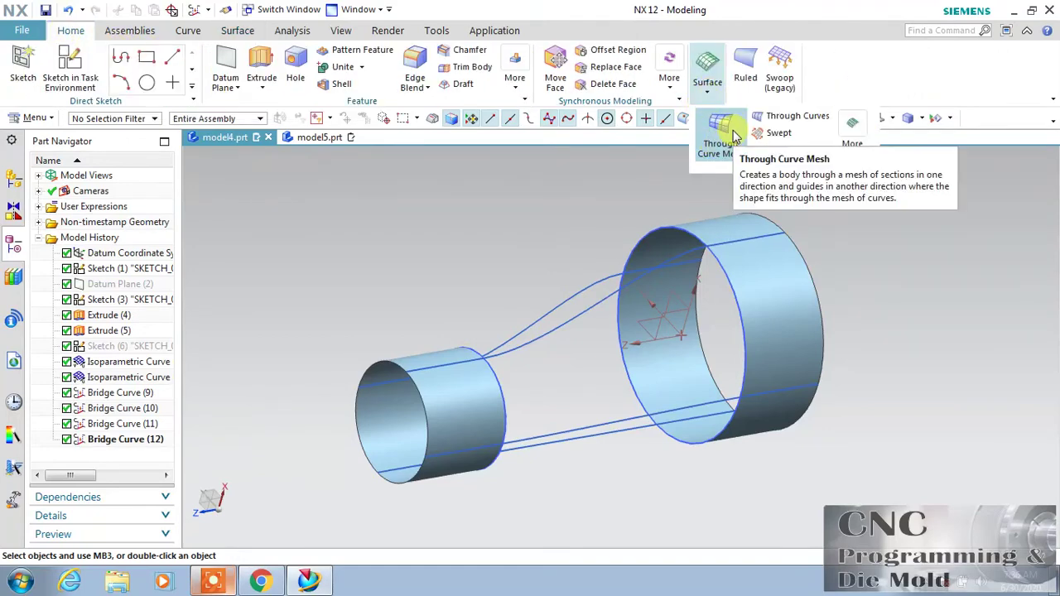
{"action": "middle_click_drag", "start_coordinate": [888, 288], "coordinate": [868, 278]}
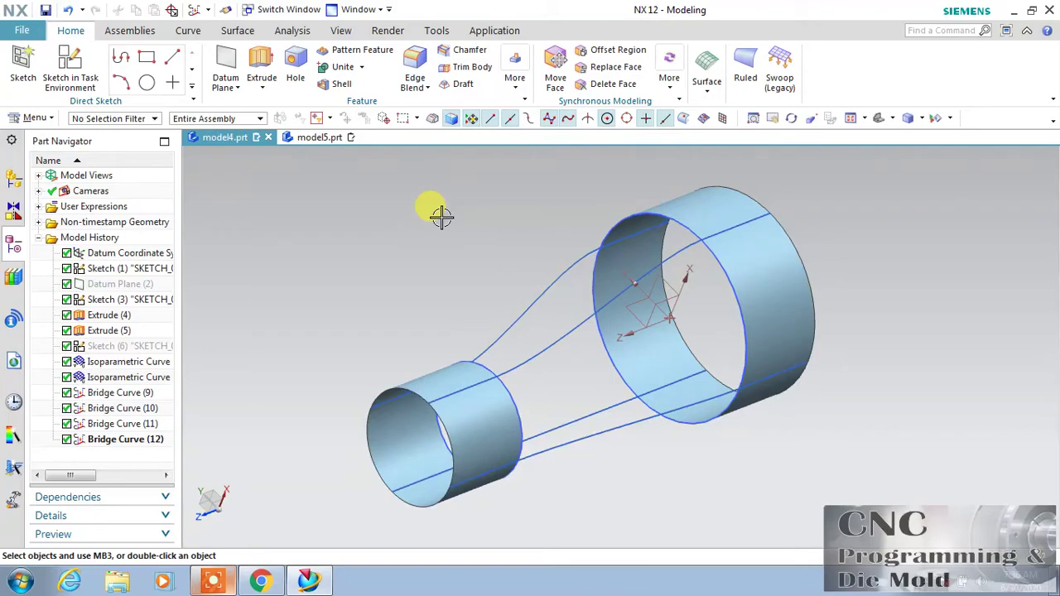
{"action": "middle_click_drag", "start_coordinate": [441, 216], "coordinate": [933, 469]}
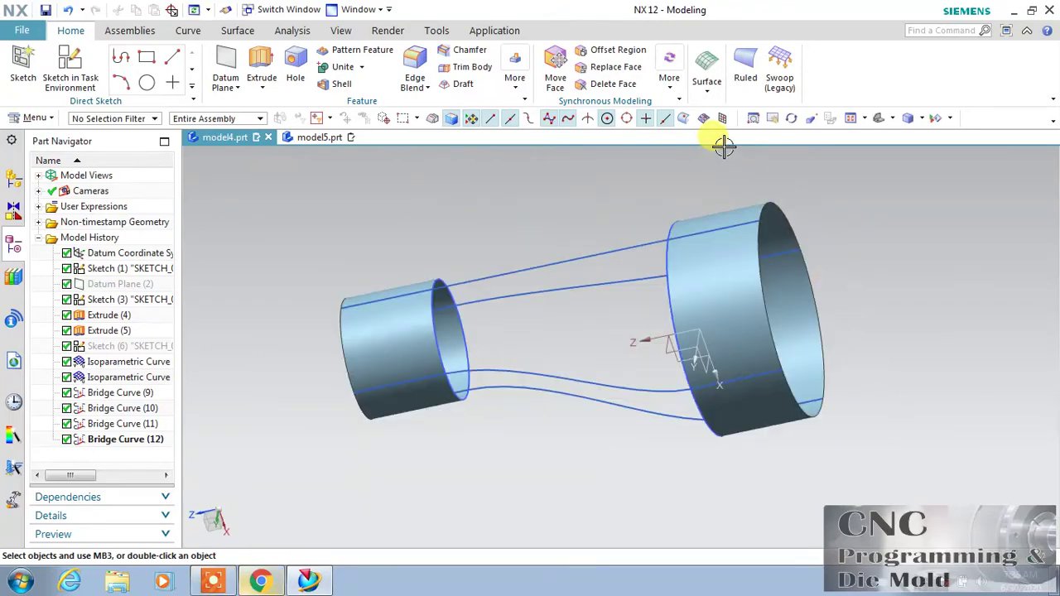
{"action": "left_click", "coordinate": [707, 95]}
{"action": "left_click", "coordinate": [721, 133]}
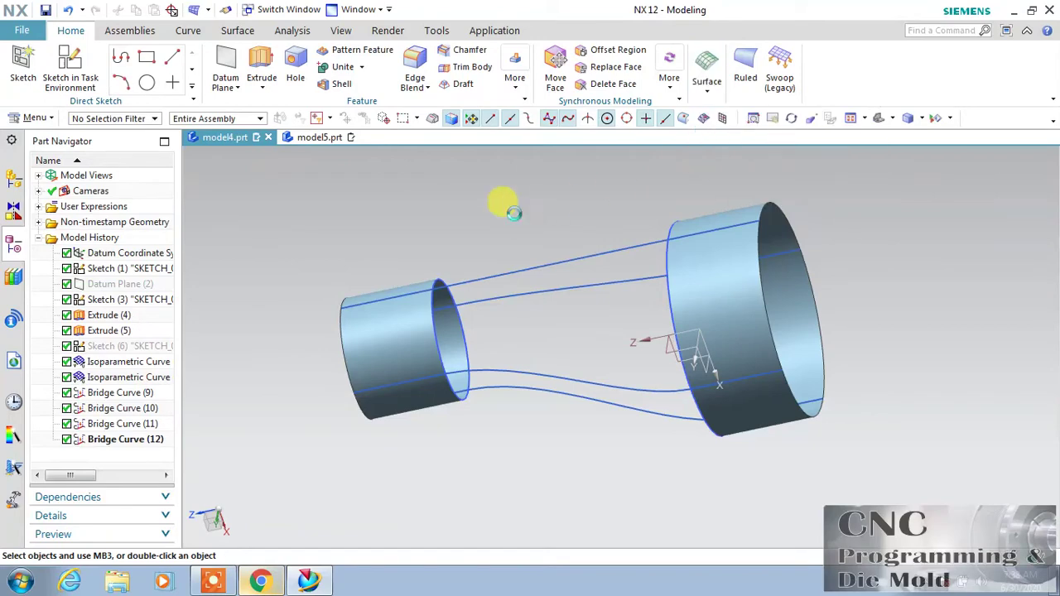
- Select the large cylinder's rim, then the small cylinder's rim as a second primary set
{"action": "left_click", "coordinate": [659, 296]}
{"action": "middle_click_drag", "start_coordinate": [569, 337], "coordinate": [615, 335]}
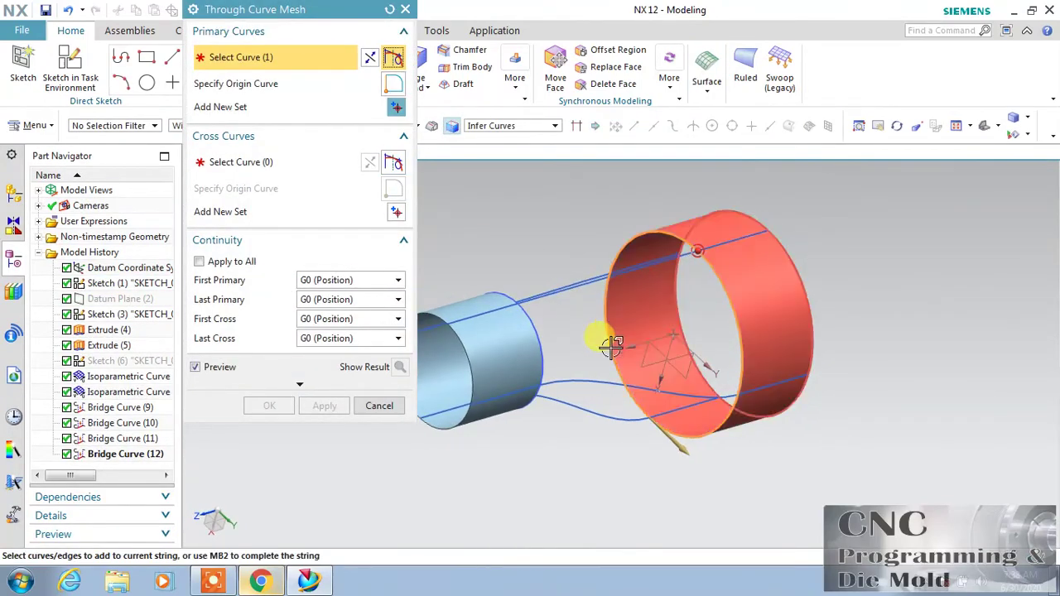
{"action": "left_click", "coordinate": [397, 109]}
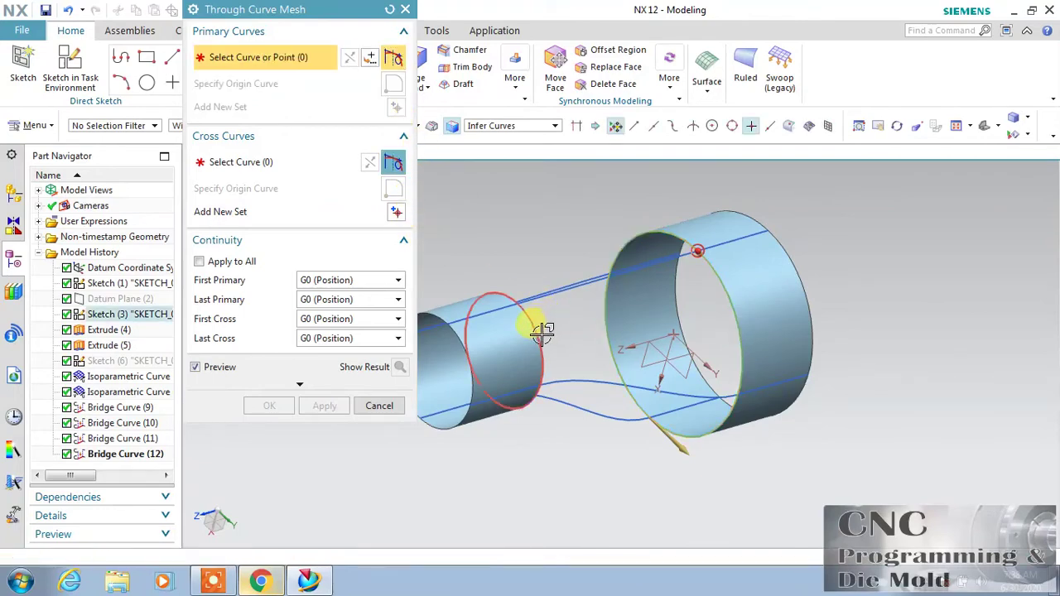
{"action": "left_click", "coordinate": [542, 331]}
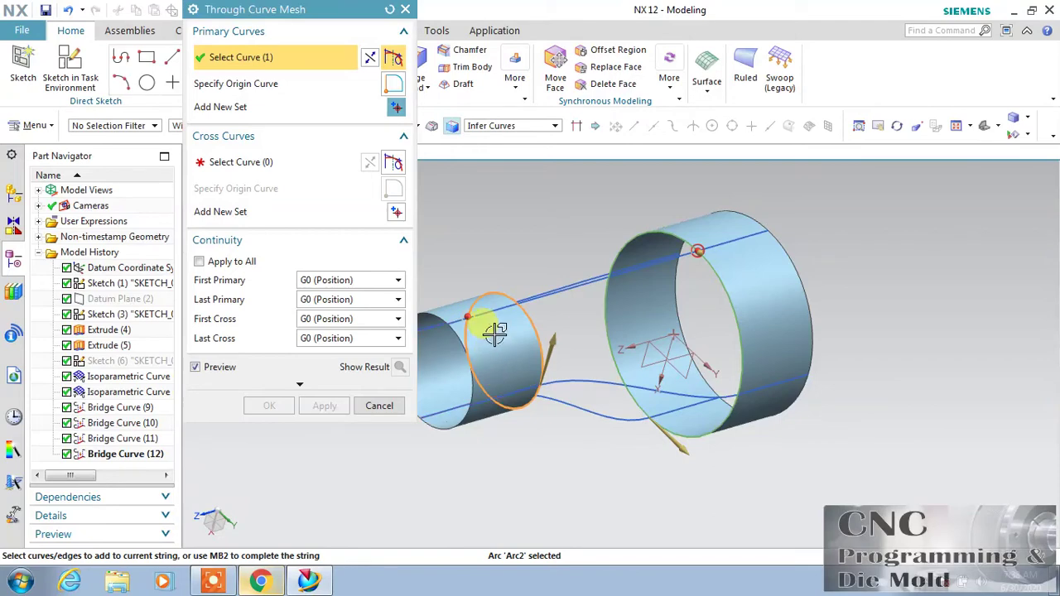
{"action": "scroll", "coordinate": [493, 331], "scroll_direction": "up", "scroll_amount": 2}
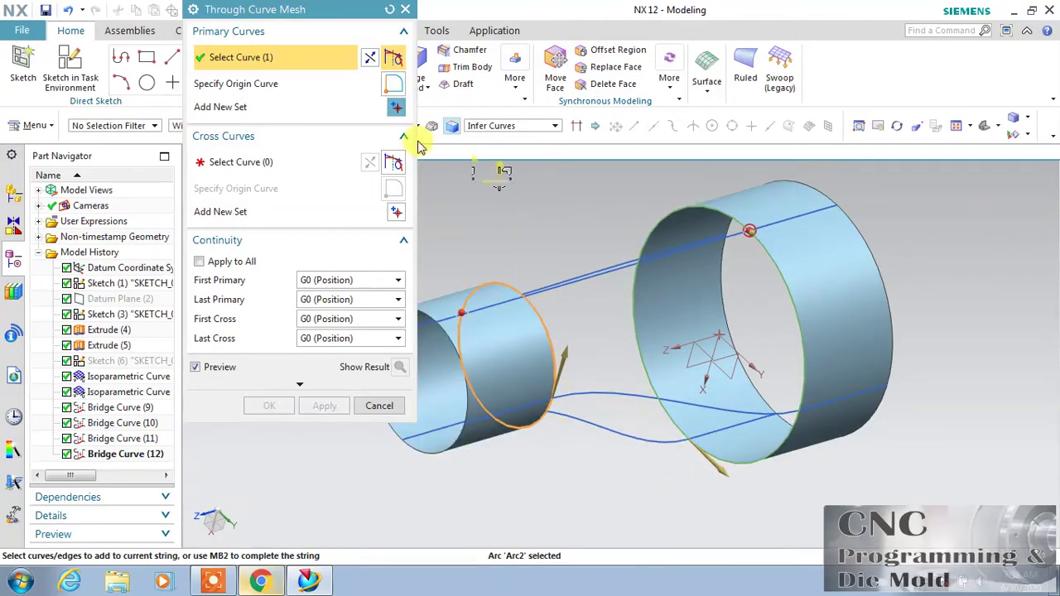
{"action": "mouse_move", "coordinate": [659, 519]}
{"action": "middle_mouse_down"}
{"action": "mouse_move", "coordinate": [605, 505]}
{"action": "mouse_move", "coordinate": [644, 513]}
{"action": "middle_mouse_up"}
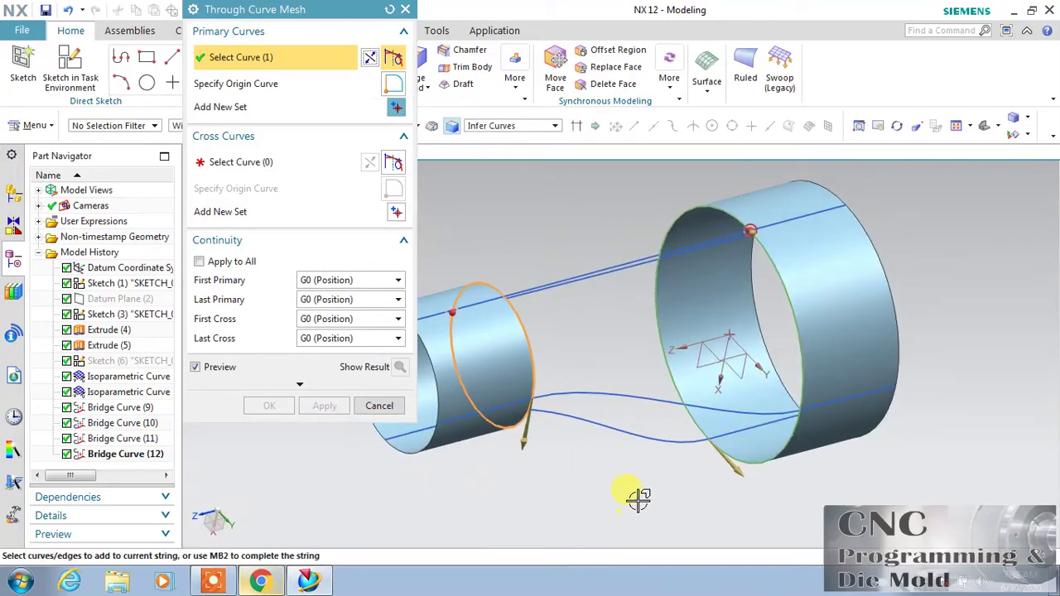
{"action": "middle_click_drag", "start_coordinate": [618, 466], "coordinate": [660, 470]}
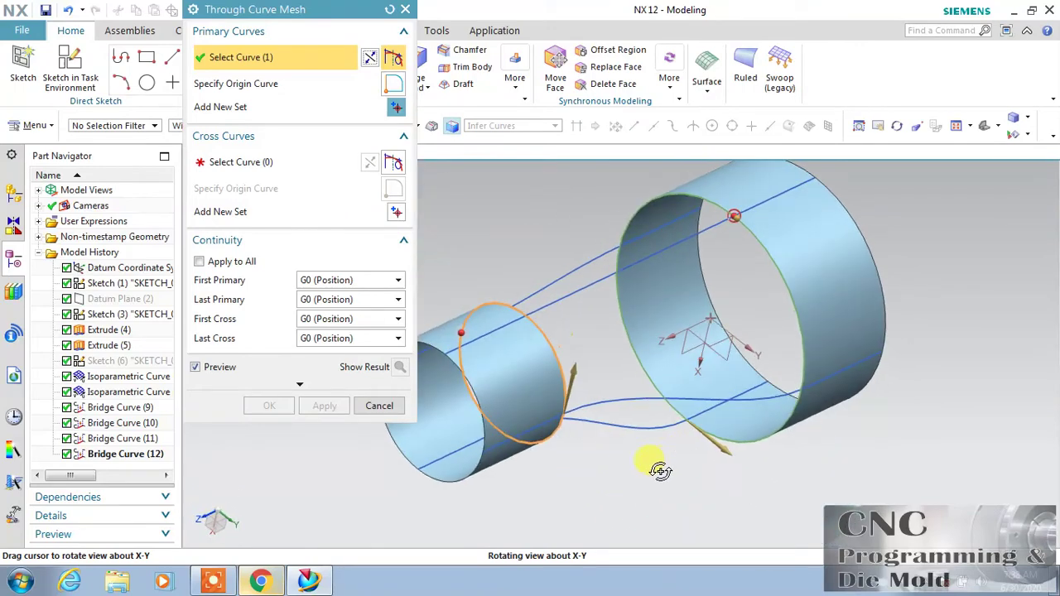
{"action": "left_click", "coordinate": [371, 163]}
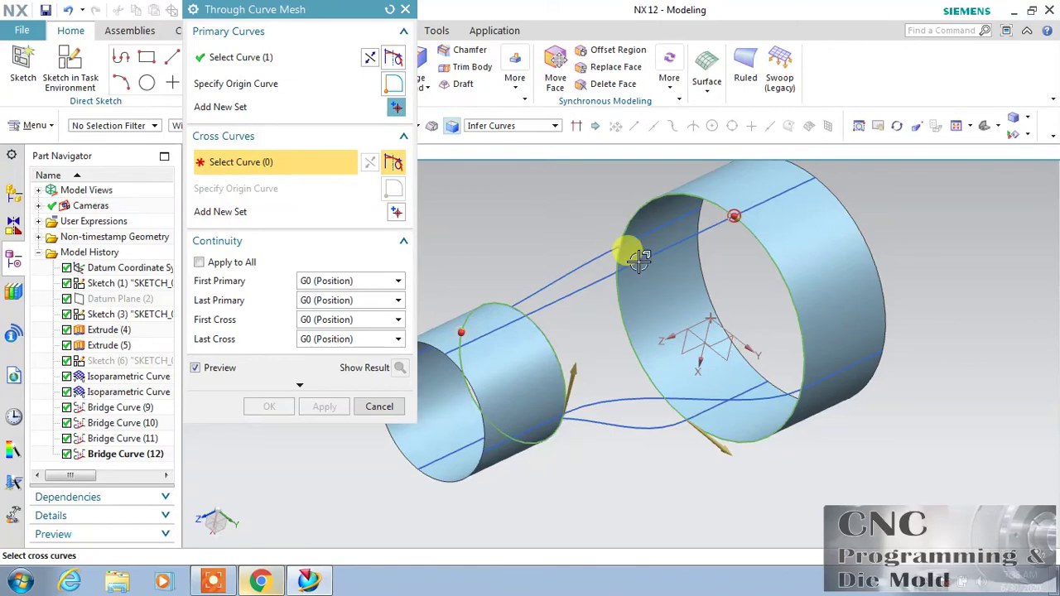
- Pick the bridge curves, including (11) and (12), as separate cross curve sets
{"action": "left_click", "coordinate": [684, 236]}
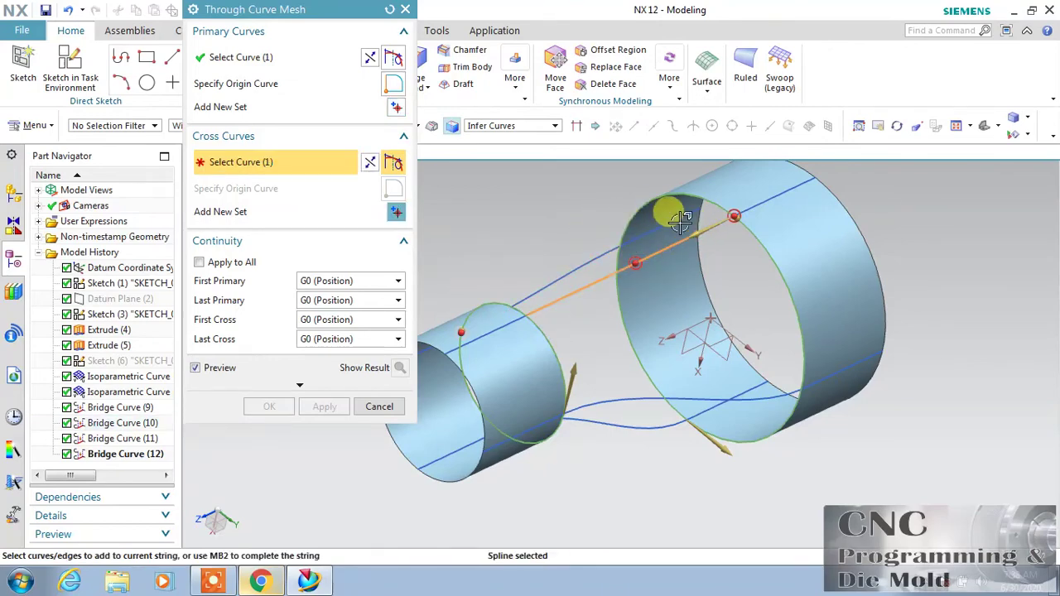
{"action": "left_click", "coordinate": [395, 214]}
{"action": "left_click", "coordinate": [579, 242]}
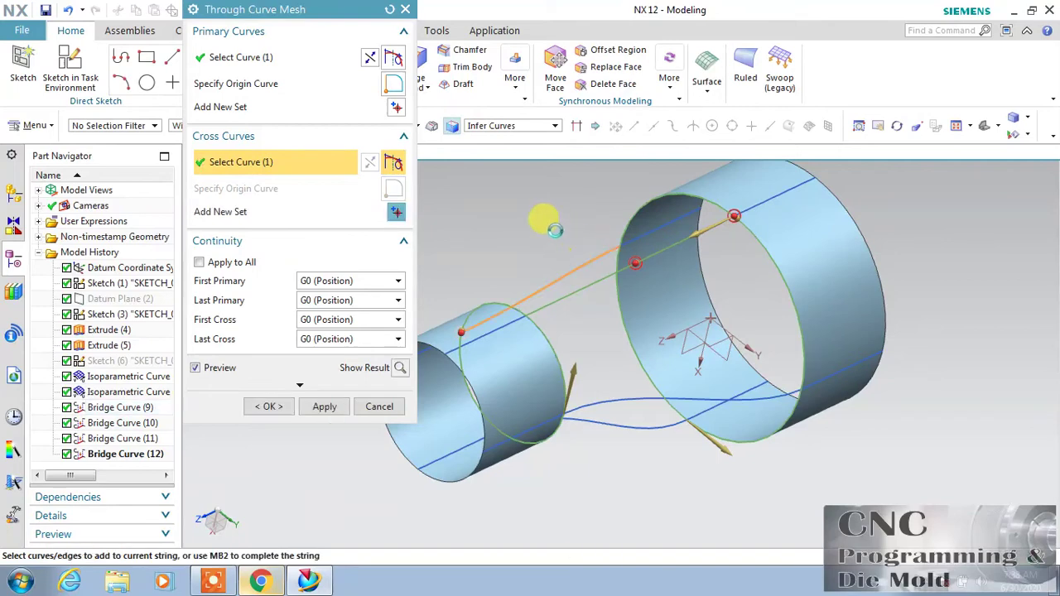
{"action": "left_click", "coordinate": [395, 213]}
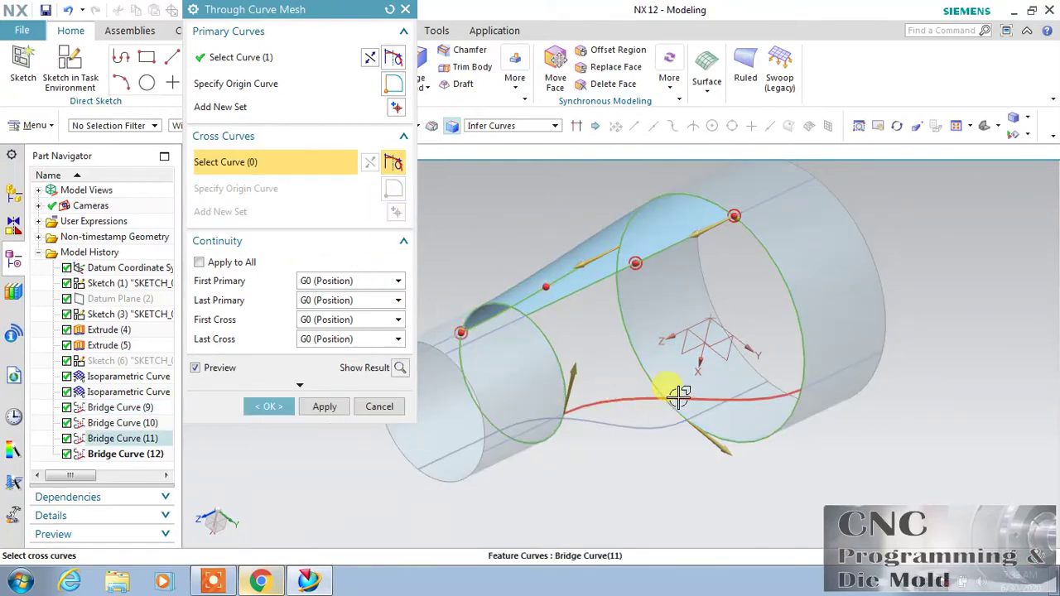
{"action": "left_click", "coordinate": [779, 396]}
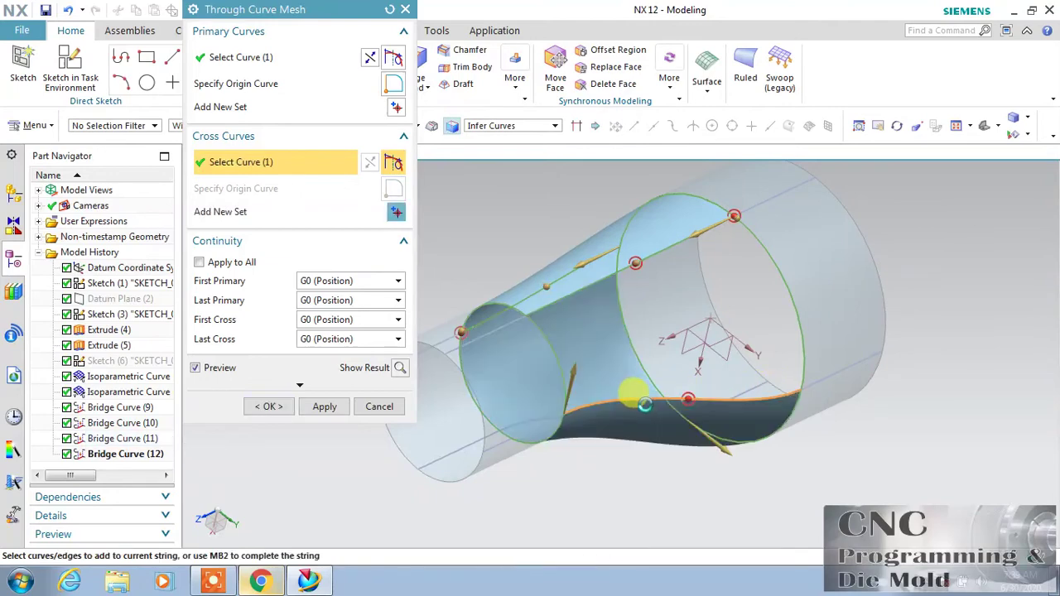
{"action": "middle_click_drag", "start_coordinate": [649, 480], "coordinate": [596, 356]}
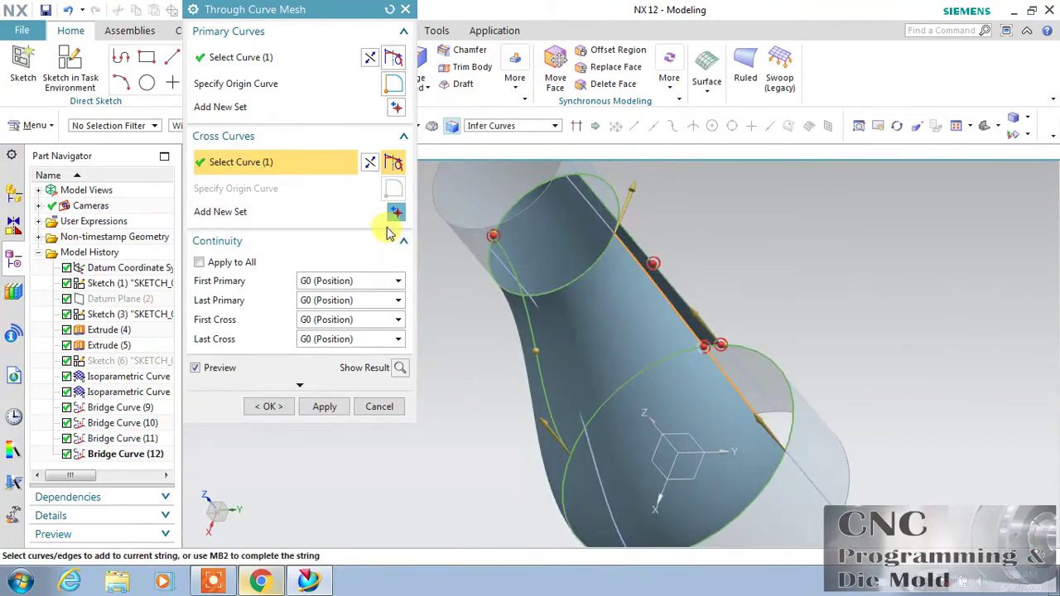
{"action": "left_click", "coordinate": [395, 214]}
{"action": "left_click", "coordinate": [532, 307]}
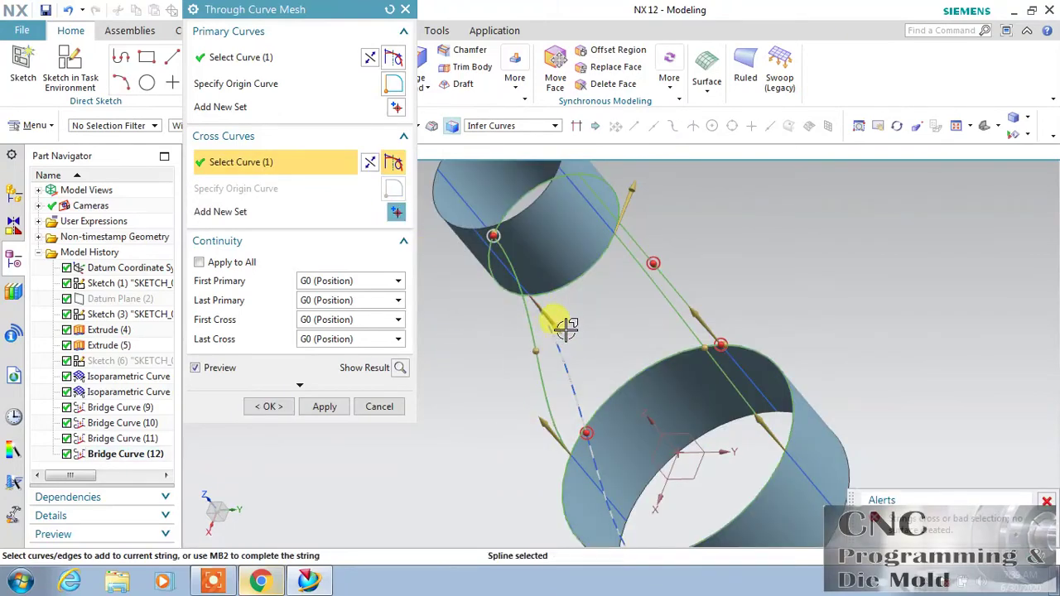
{"action": "mouse_move", "coordinate": [605, 300]}
{"action": "middle_mouse_down"}
{"action": "mouse_move", "coordinate": [621, 284]}
{"action": "mouse_move", "coordinate": [608, 303]}
{"action": "middle_mouse_up"}
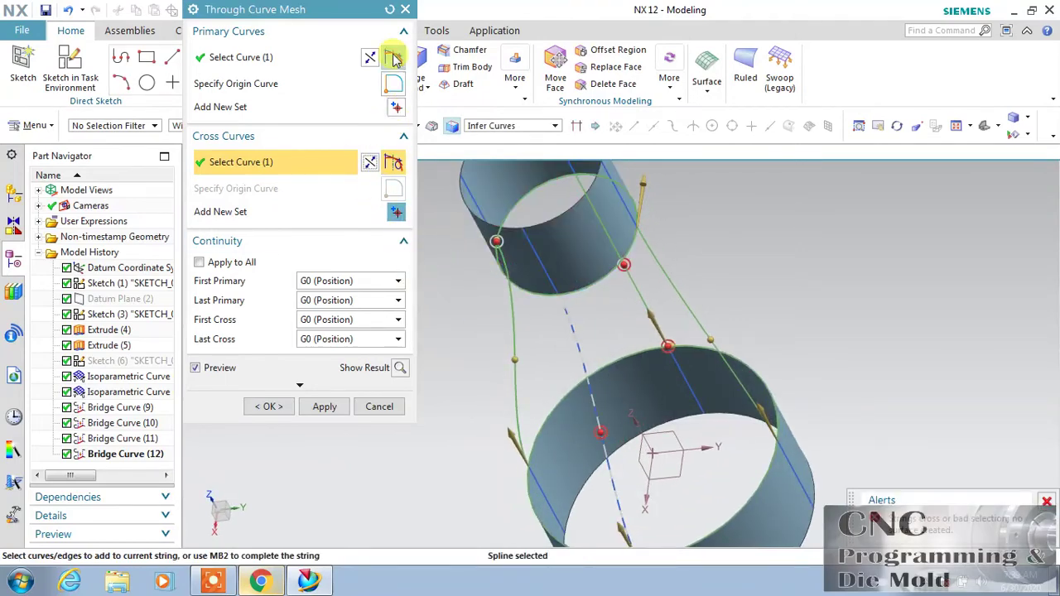
- Reset all selections and re-pick the two cylinder rims as primary curve sets
{"action": "left_click", "coordinate": [392, 15]}
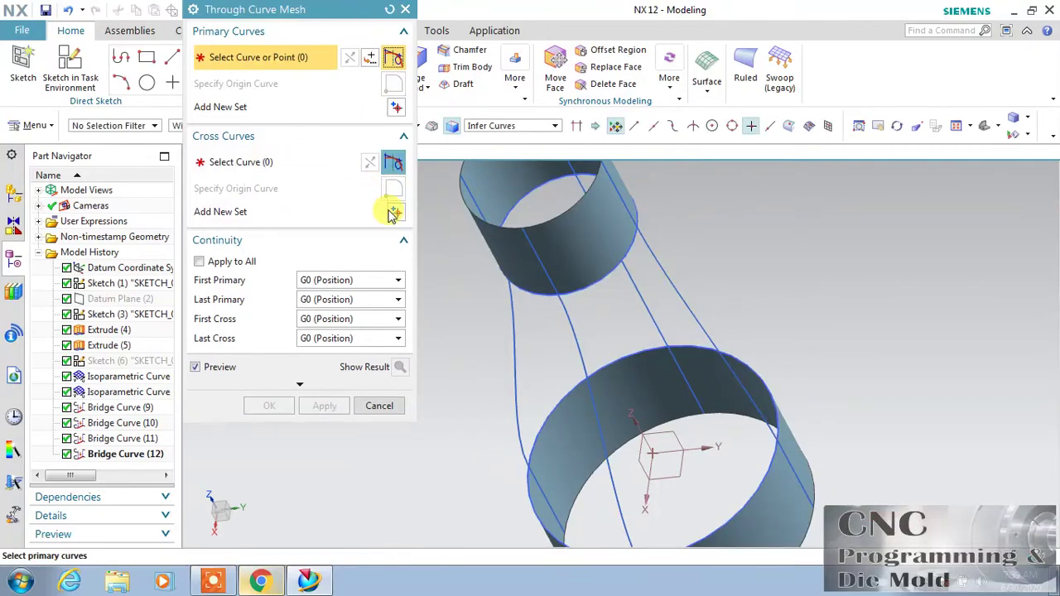
{"action": "left_click", "coordinate": [596, 288]}
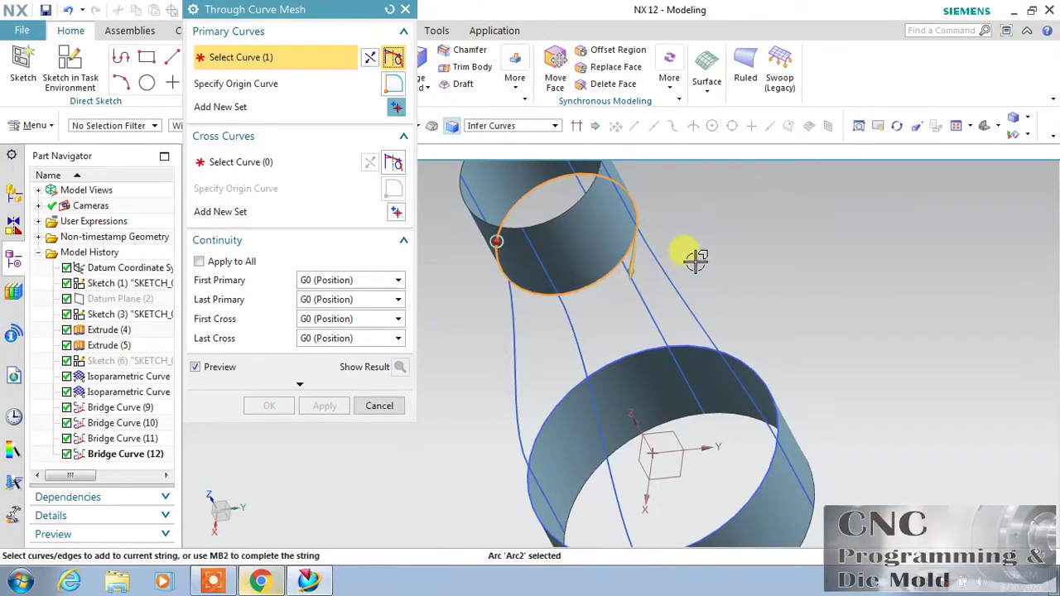
{"action": "left_click", "coordinate": [397, 111]}
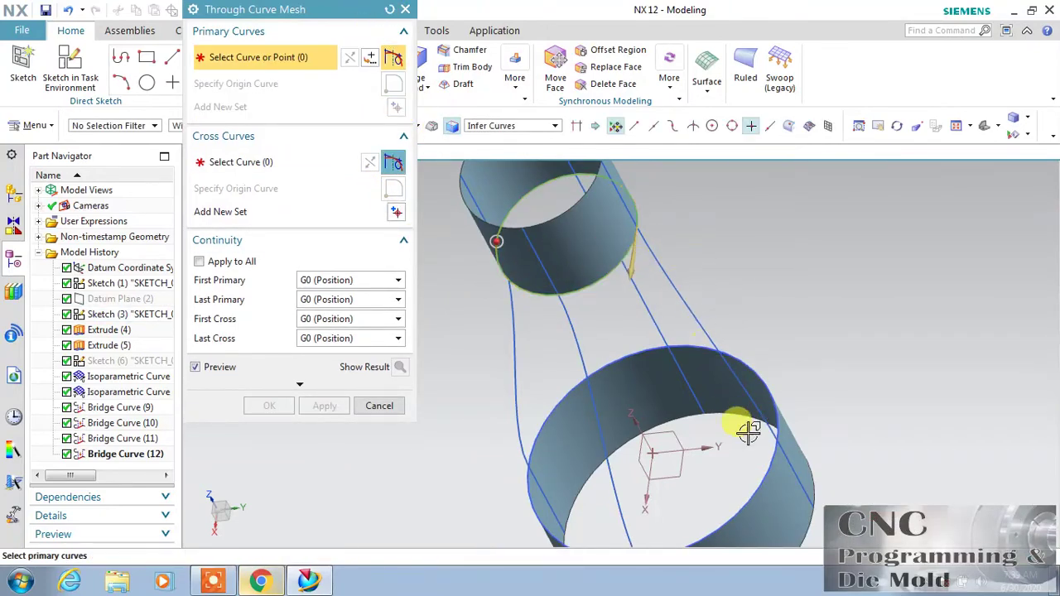
{"action": "left_click", "coordinate": [762, 374]}
{"action": "middle_click_drag", "start_coordinate": [800, 319], "coordinate": [800, 319]}
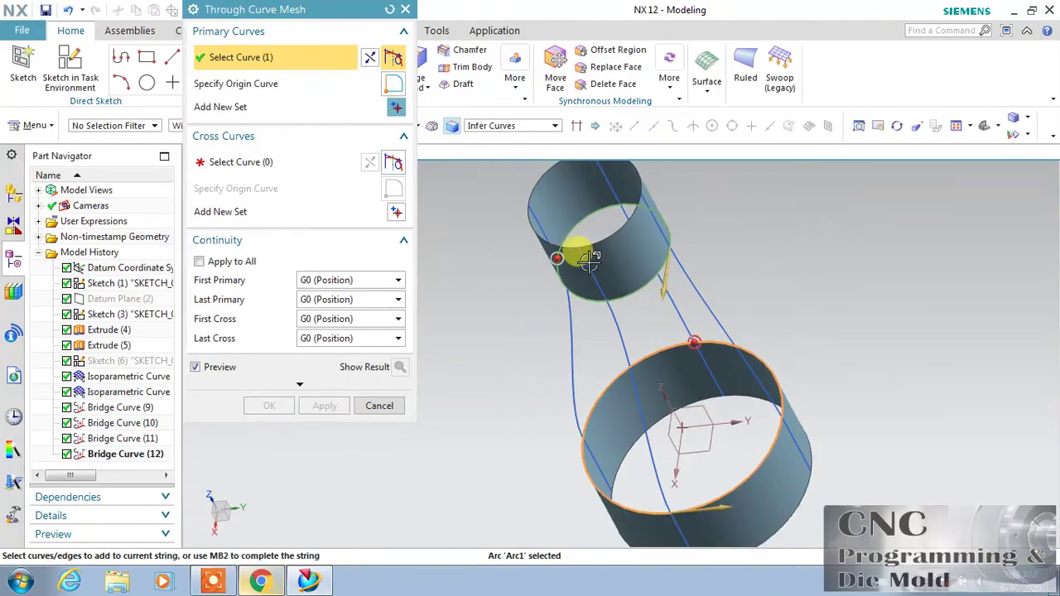
{"action": "left_click", "coordinate": [381, 163]}
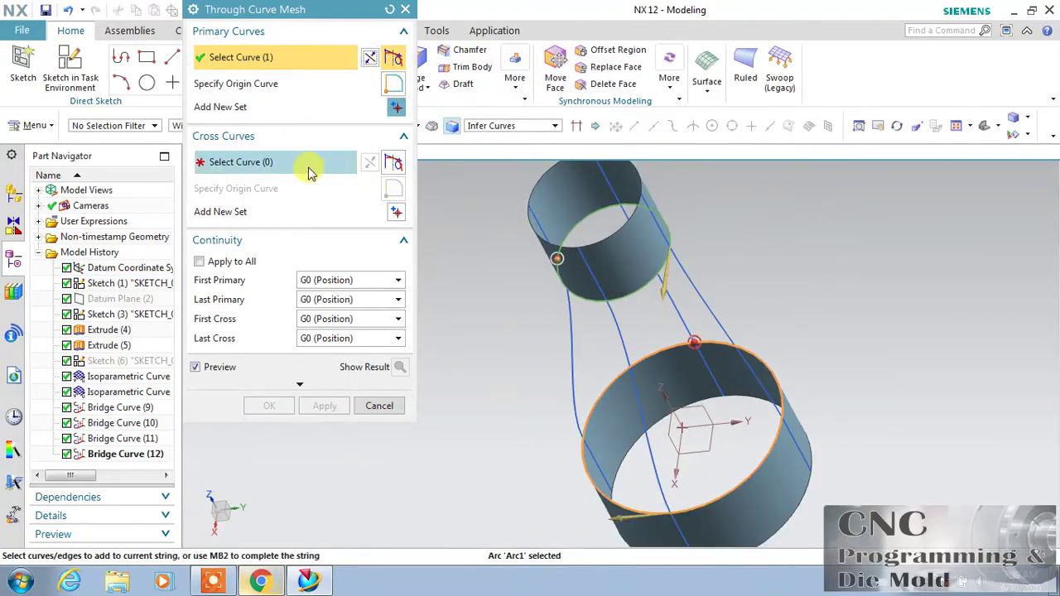
- Add the right, left and next bridge curves as separate cross curve sets
{"action": "left_click", "coordinate": [683, 264]}
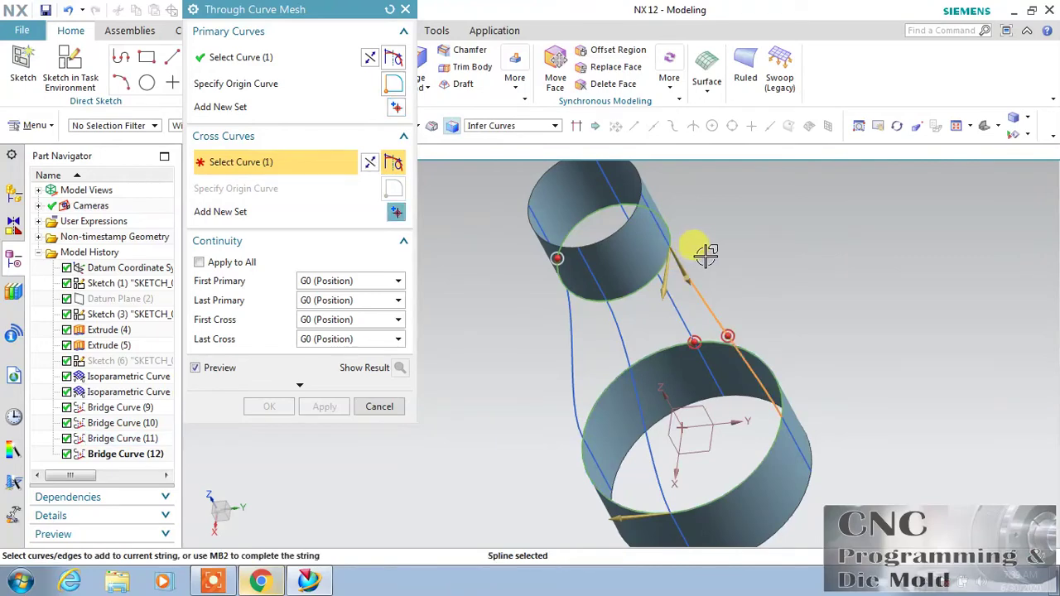
{"action": "middle_click_drag", "start_coordinate": [473, 277], "coordinate": [492, 262]}
{"action": "left_click", "coordinate": [400, 215]}
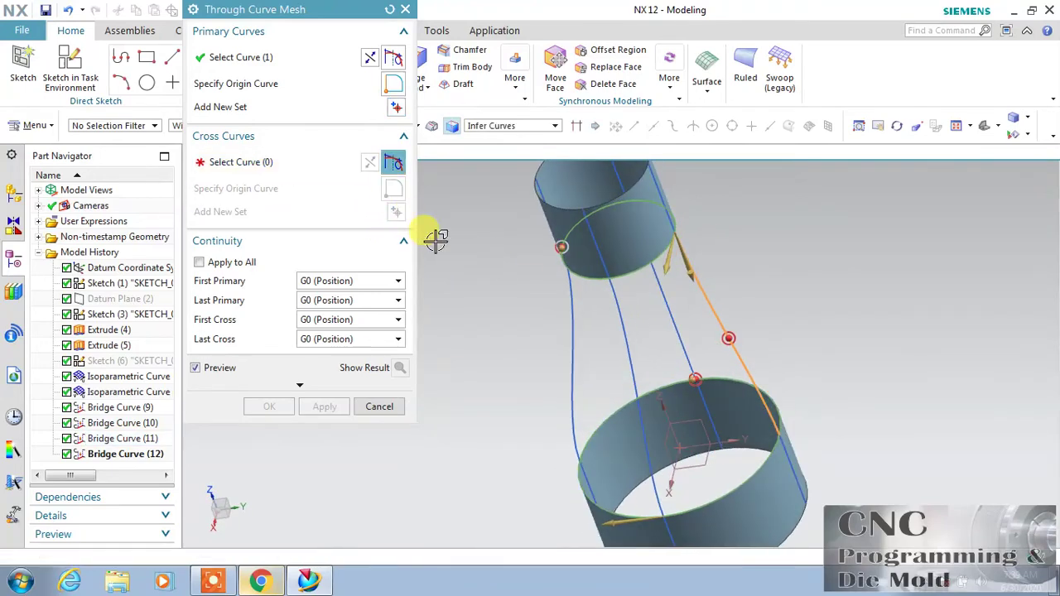
{"action": "left_click", "coordinate": [611, 289]}
{"action": "left_click", "coordinate": [396, 214]}
{"action": "left_click", "coordinate": [569, 274]}
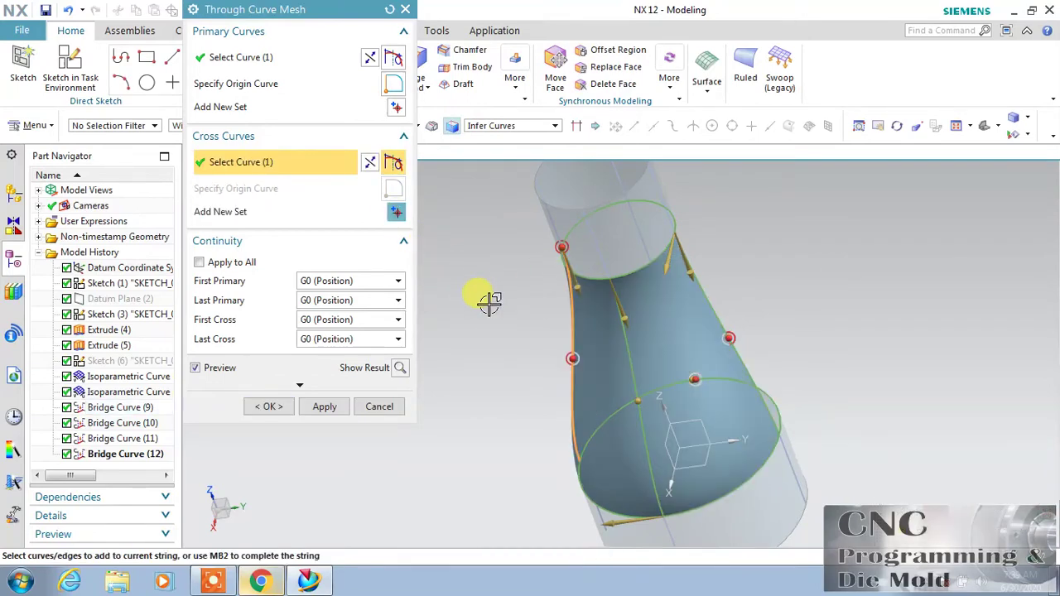
{"action": "middle_click_drag", "start_coordinate": [478, 323], "coordinate": [578, 329]}
- Add the left edge spline and last bridge curve as cross curves, then create the surface
{"action": "left_click", "coordinate": [396, 215]}
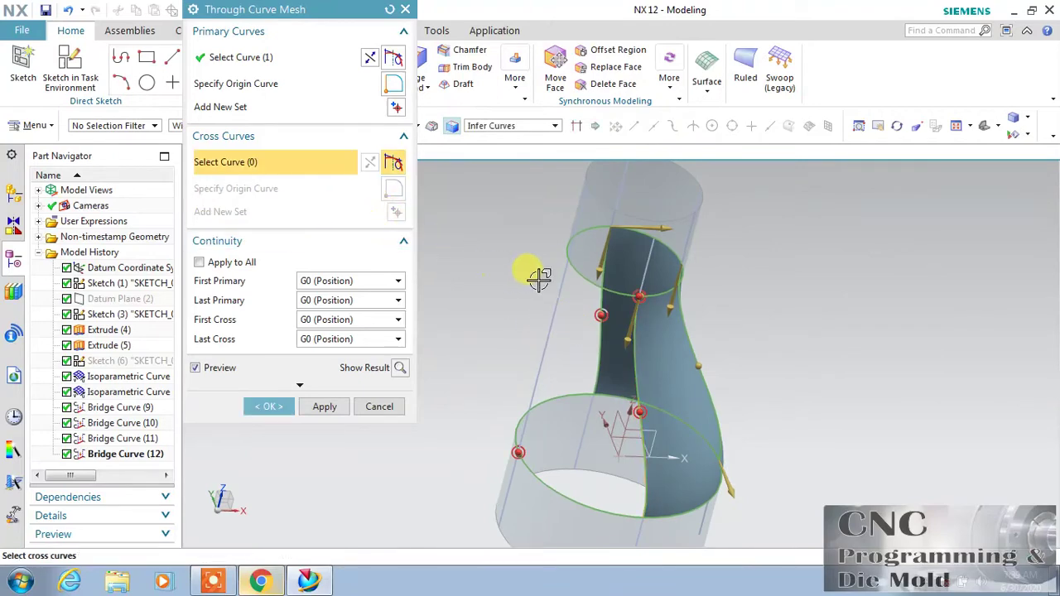
{"action": "left_click", "coordinate": [562, 277]}
{"action": "middle_click_drag", "start_coordinate": [488, 265], "coordinate": [615, 328]}
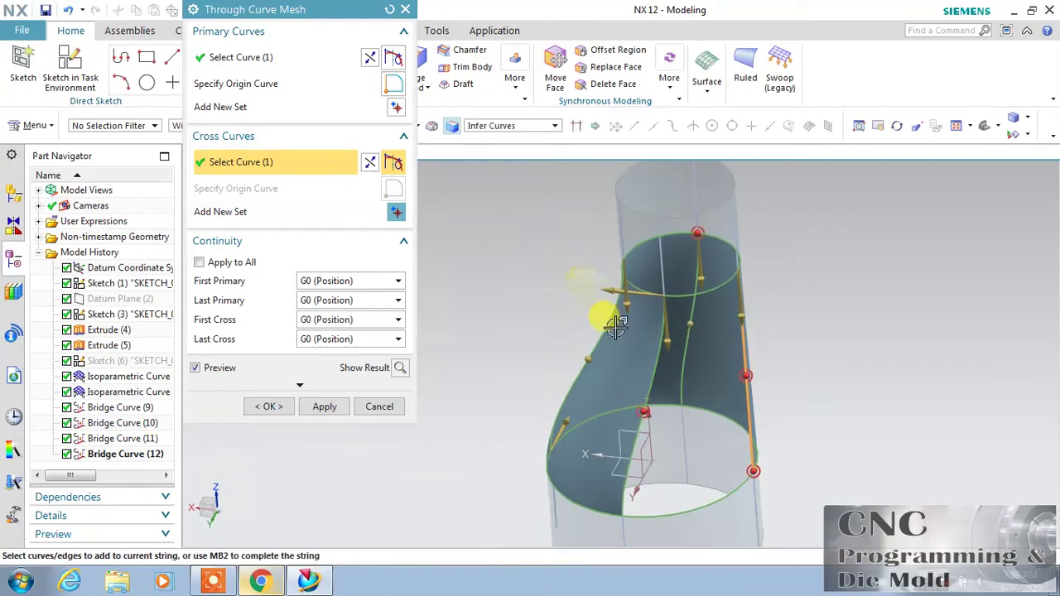
{"action": "middle_click", "coordinate": [469, 246]}
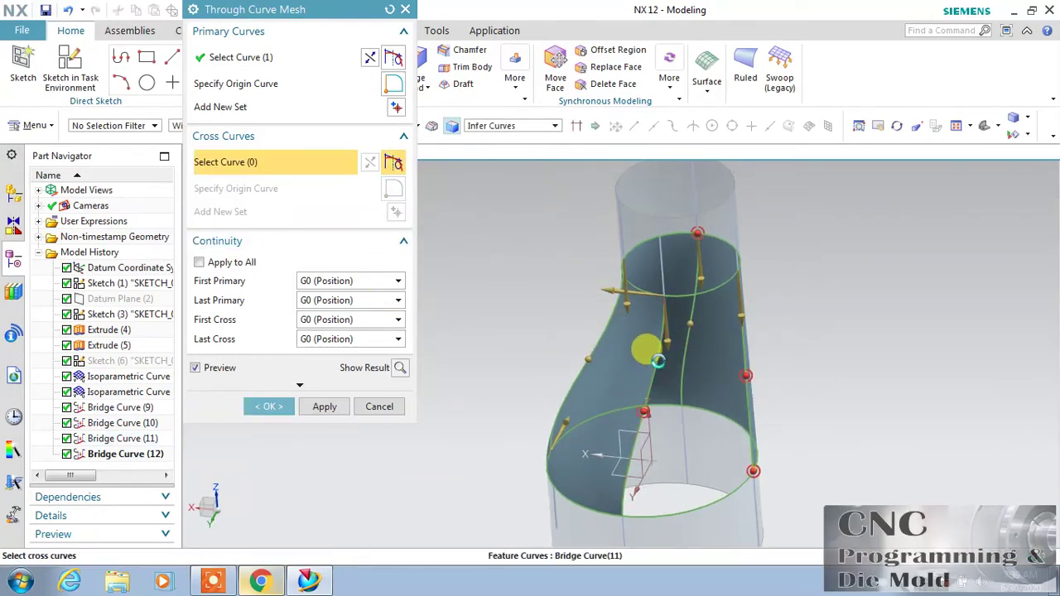
{"action": "left_click", "coordinate": [657, 361]}
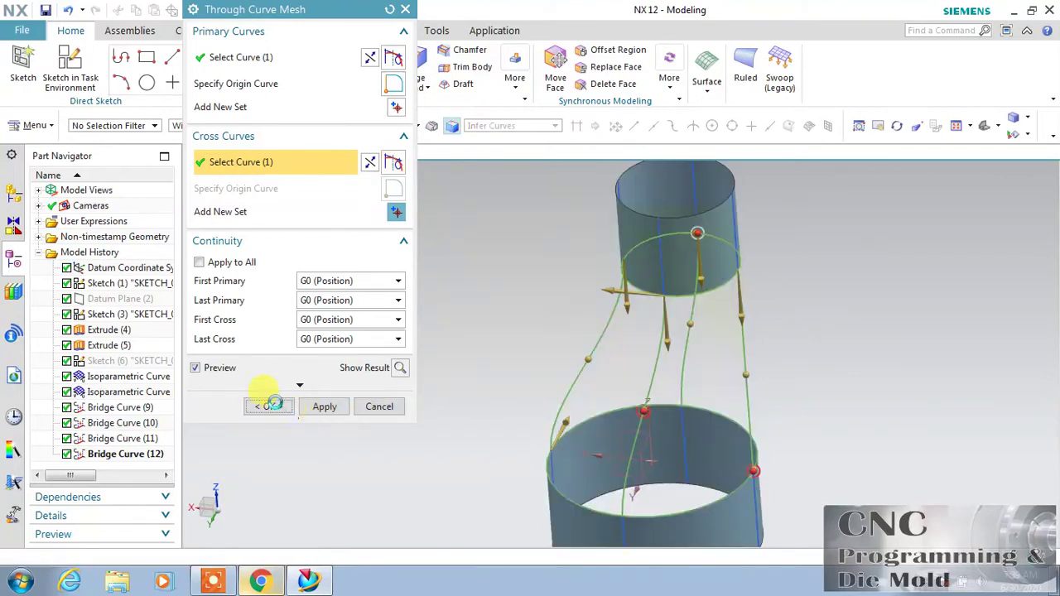
{"action": "left_click", "coordinate": [267, 407]}
{"action": "middle_click_drag", "start_coordinate": [787, 372], "coordinate": [732, 399]}
- Fit the view and switch to model5.prt to look over its sketch lines and datum plane
{"action": "key", "text": "ctrl+f"}
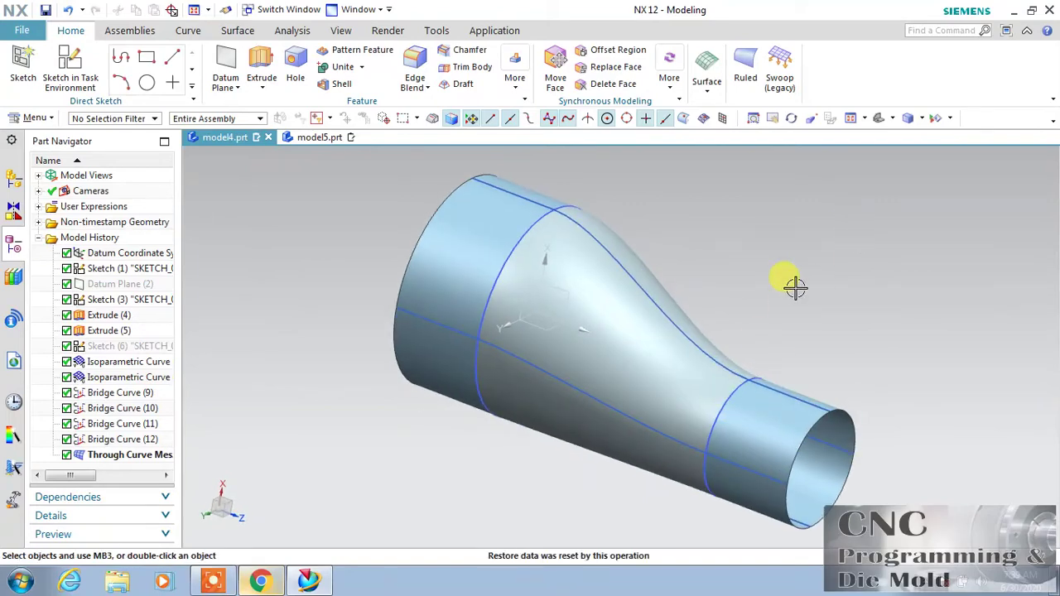
{"action": "left_click", "coordinate": [315, 137]}
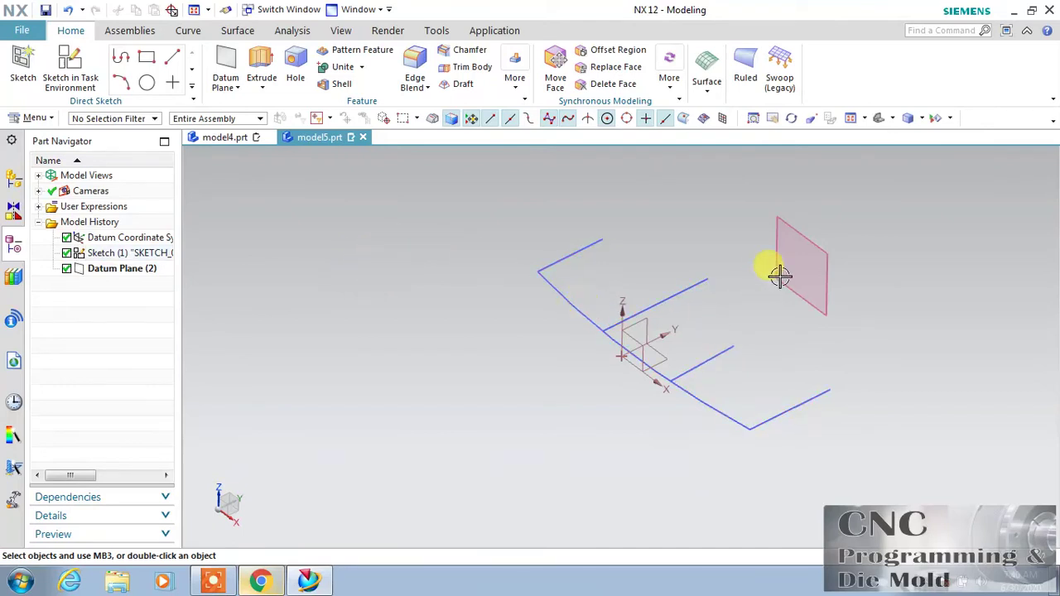
{"action": "mouse_move", "coordinate": [792, 340]}
{"action": "middle_mouse_down"}
{"action": "mouse_move", "coordinate": [740, 328]}
{"action": "mouse_move", "coordinate": [776, 331]}
{"action": "mouse_move", "coordinate": [766, 333]}
{"action": "middle_mouse_up"}
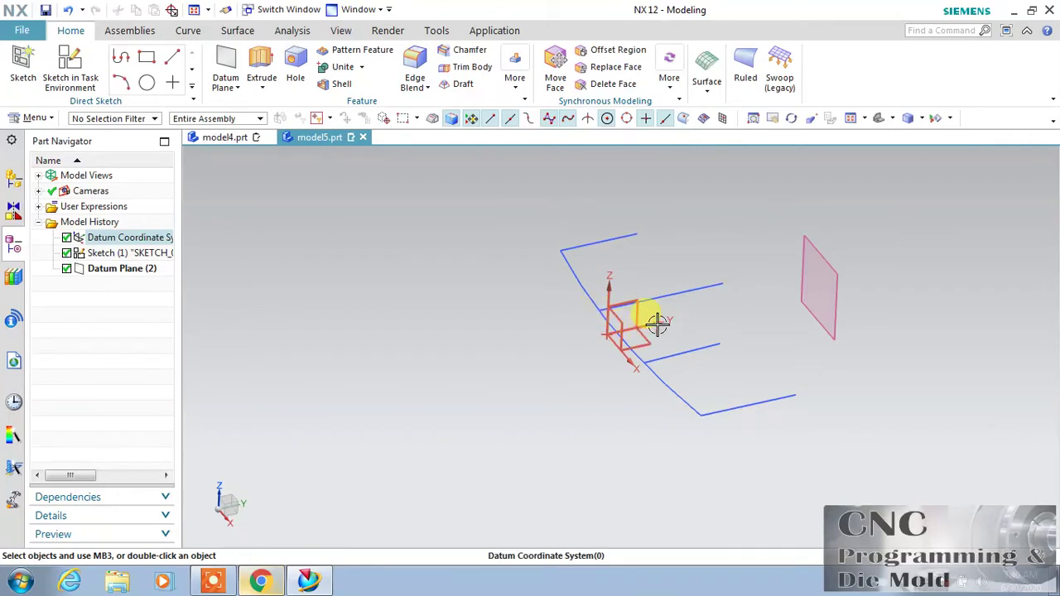
{"action": "left_click", "coordinate": [192, 32]}
{"action": "left_click", "coordinate": [609, 52]}
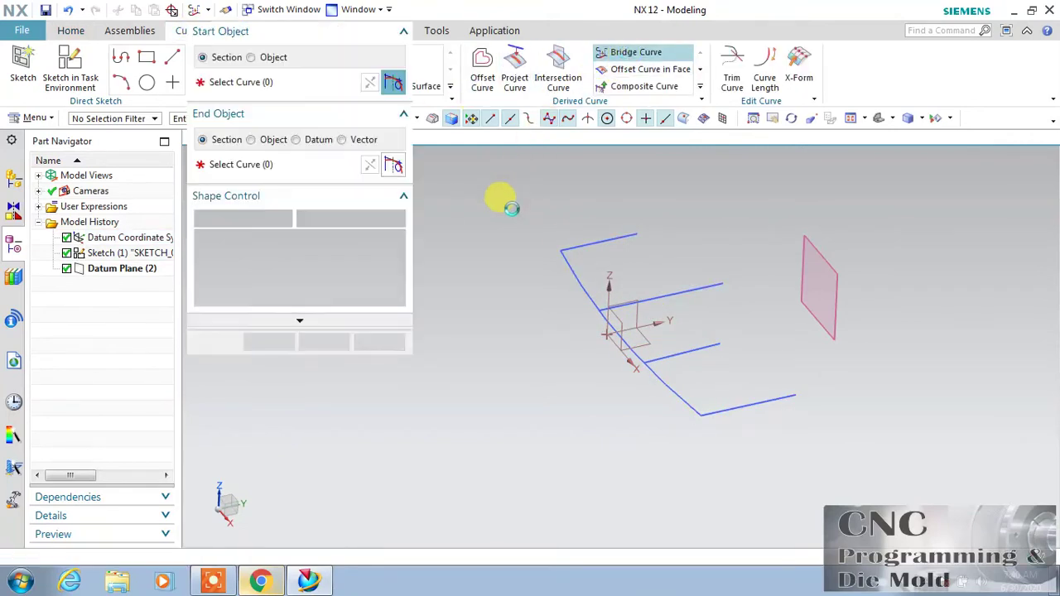
- Bridge the top sketch line to the datum plane, with the end object set to Datum
{"action": "left_click", "coordinate": [604, 249]}
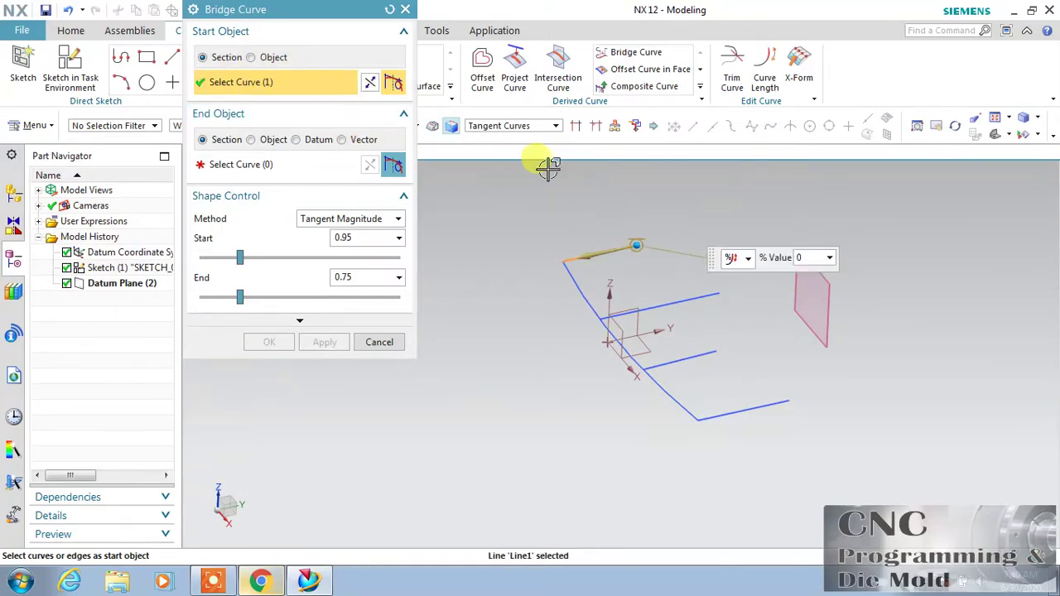
{"action": "left_click", "coordinate": [225, 170]}
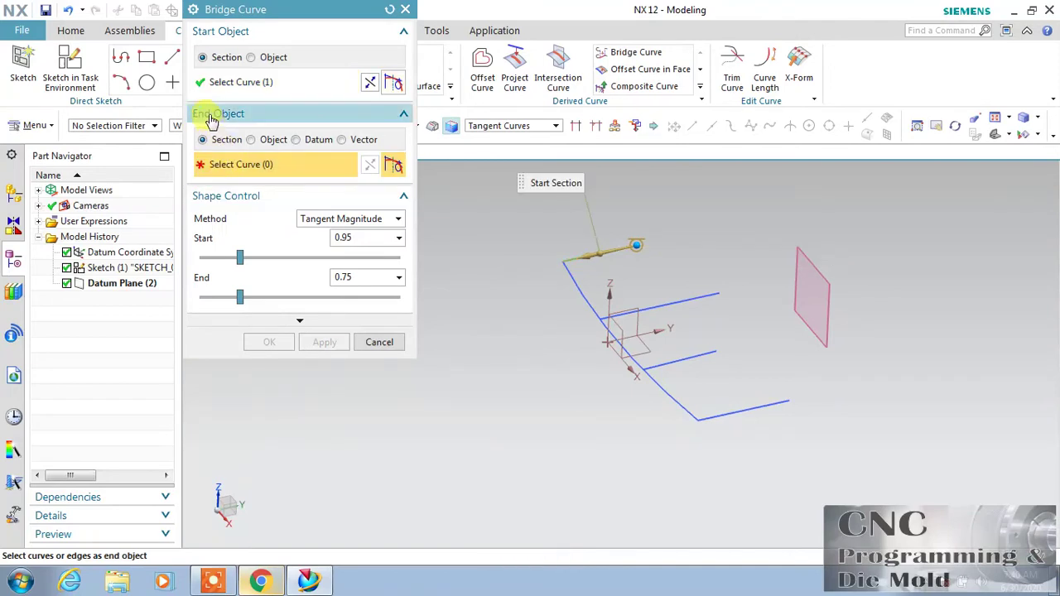
{"action": "left_click", "coordinate": [313, 139]}
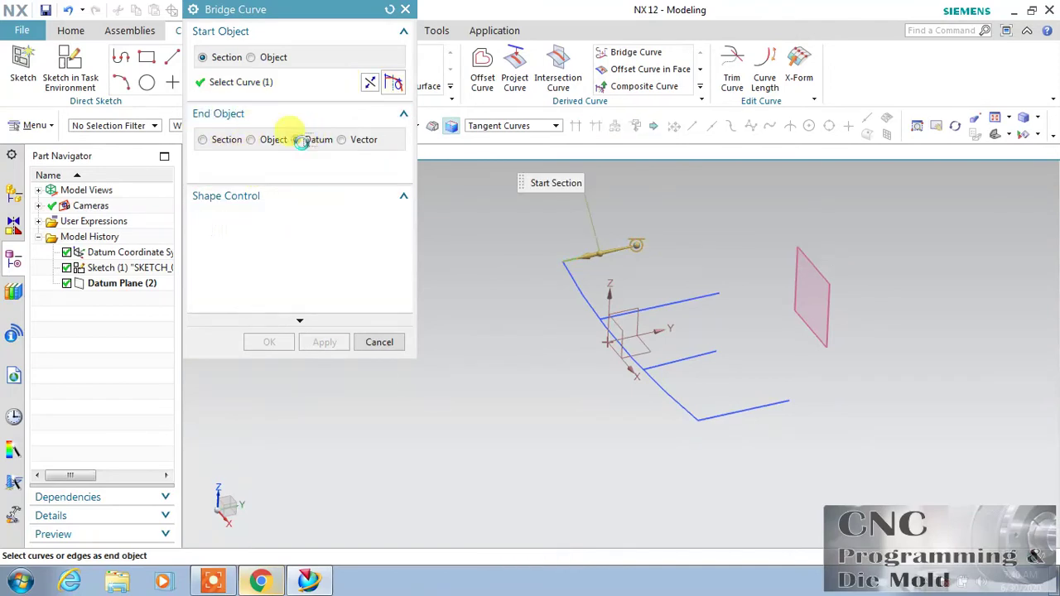
{"action": "left_click", "coordinate": [797, 246]}
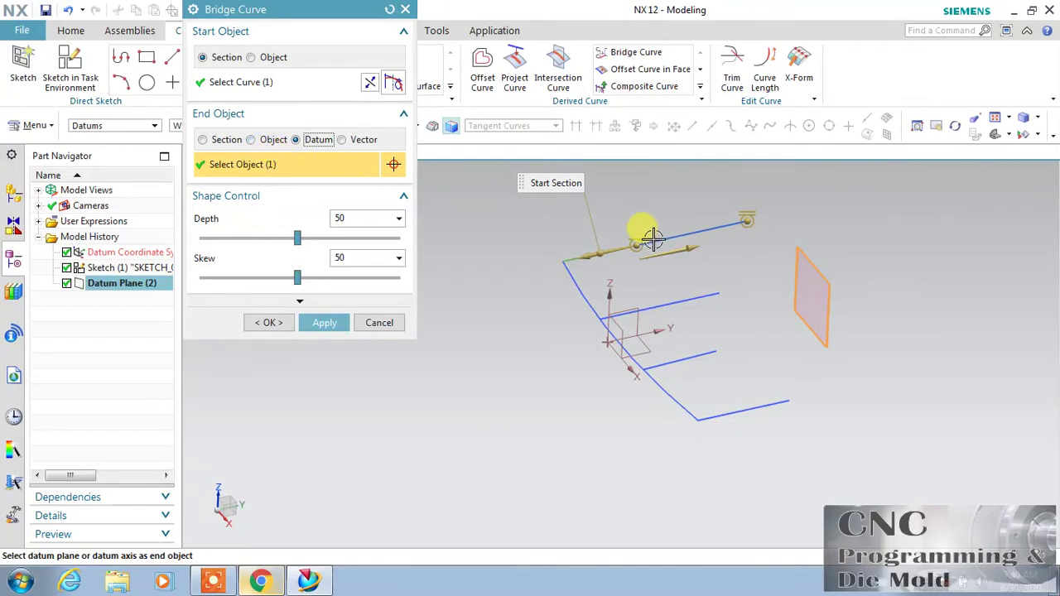
{"action": "left_click", "coordinate": [329, 324]}
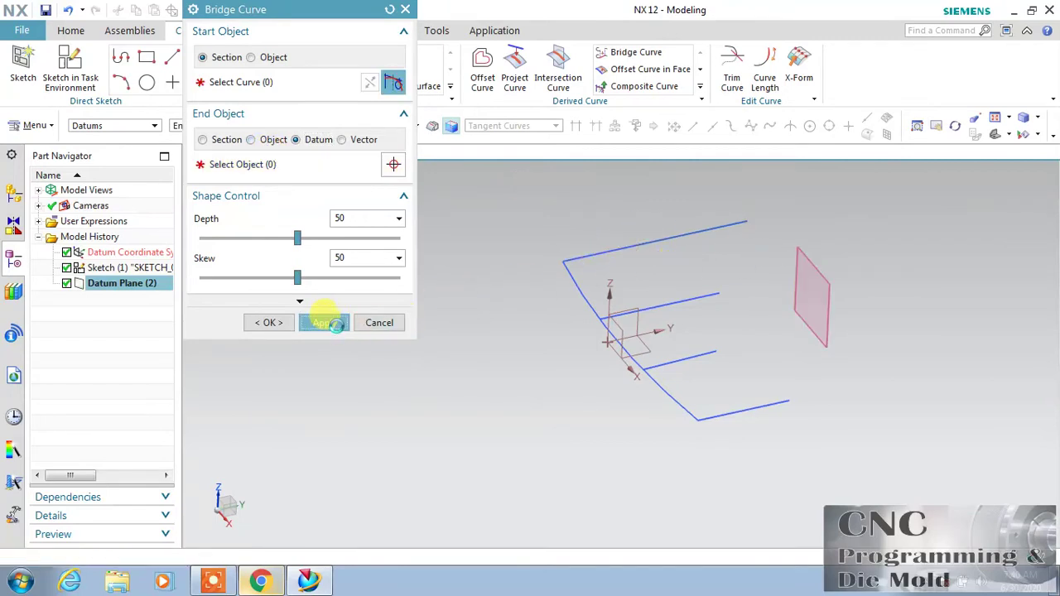
- Bridge the second sketch line to the datum plane
{"action": "left_click", "coordinate": [704, 299]}
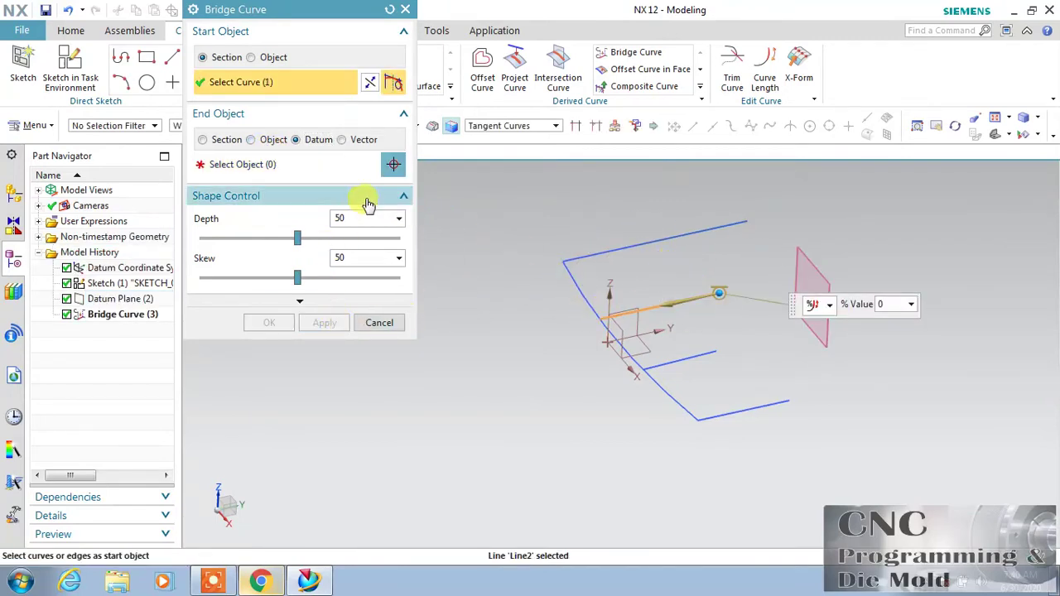
{"action": "left_click", "coordinate": [315, 165]}
{"action": "left_click", "coordinate": [823, 288]}
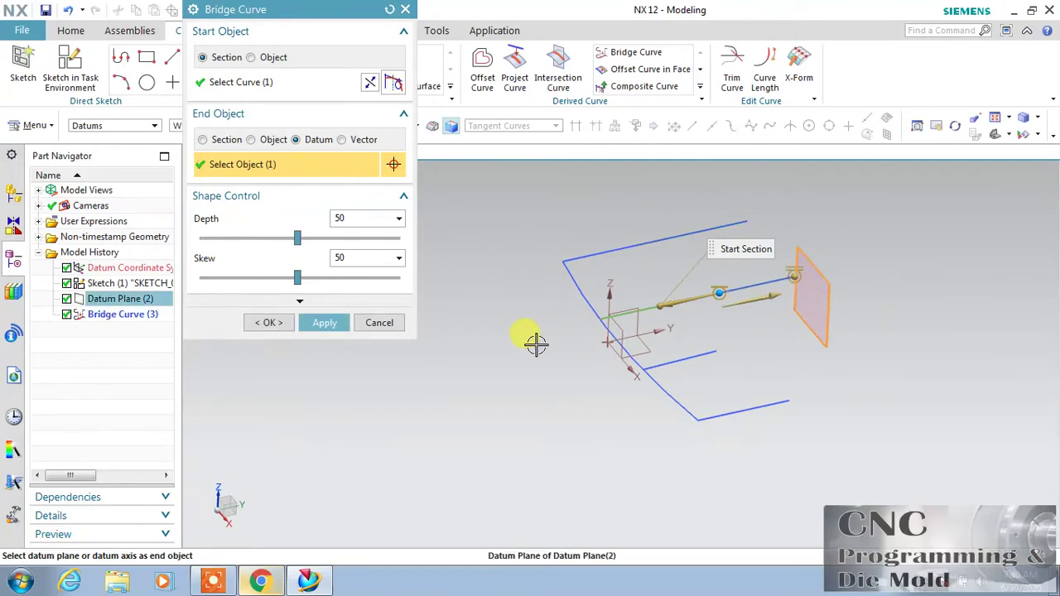
{"action": "left_click", "coordinate": [327, 323]}
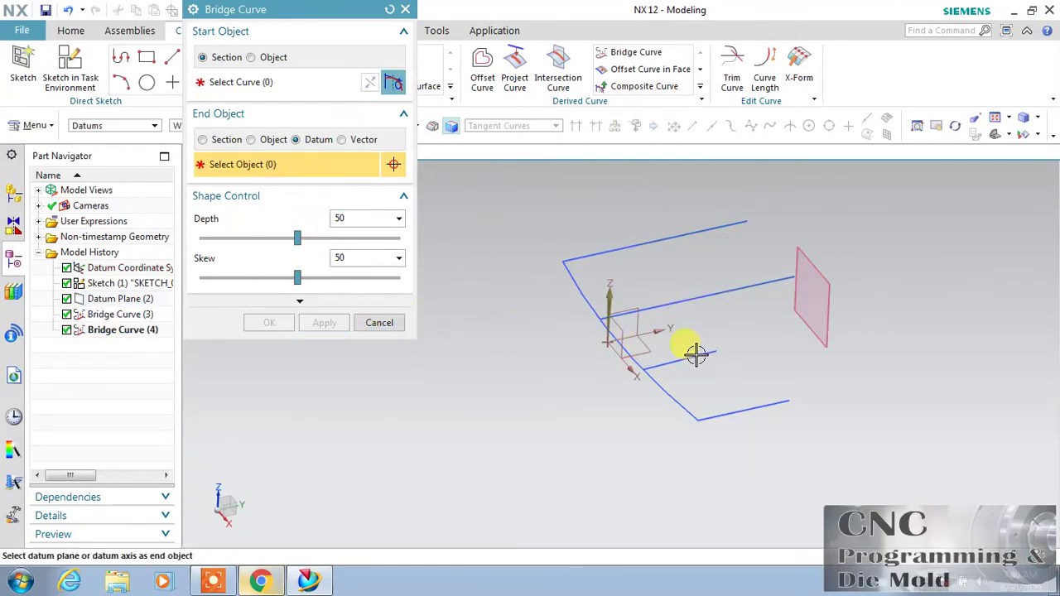
- Bridge the third sketch line to the datum plane and close the dialog
{"action": "left_click", "coordinate": [331, 87]}
{"action": "left_click", "coordinate": [710, 351]}
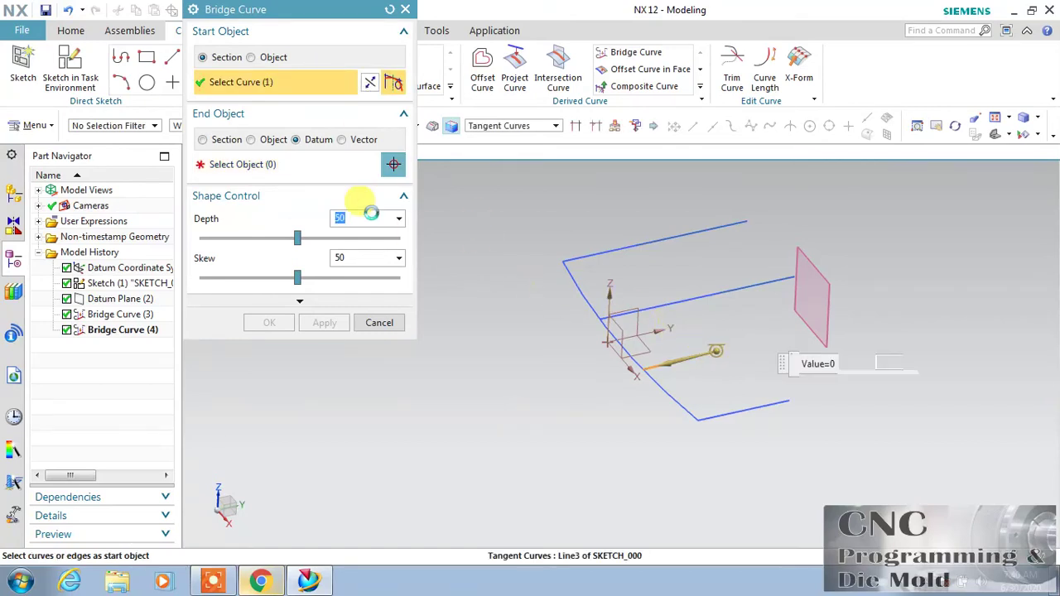
{"action": "left_click", "coordinate": [809, 261]}
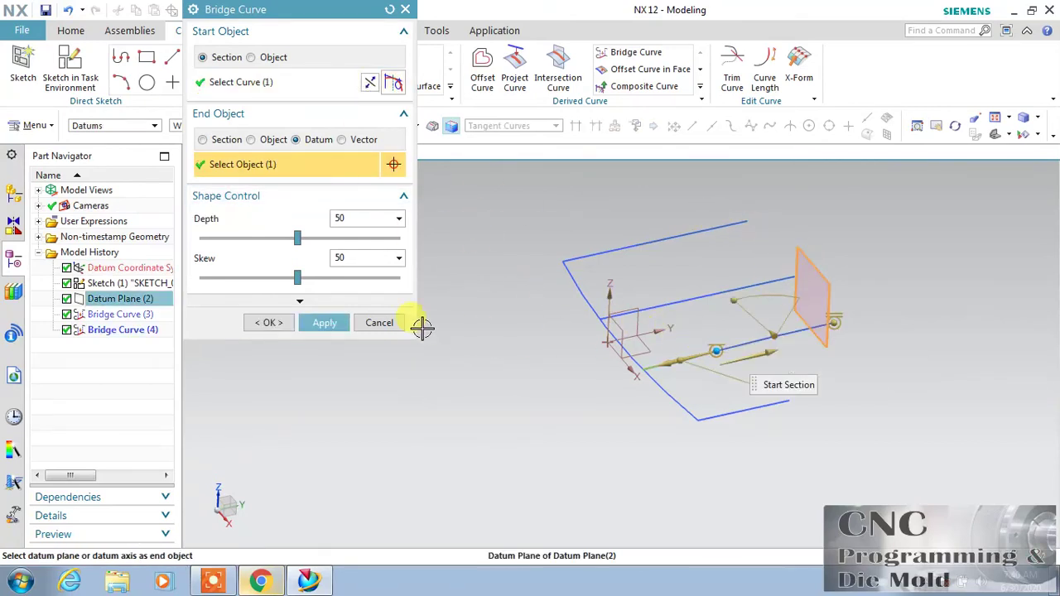
{"action": "left_click", "coordinate": [273, 323]}
{"action": "middle_click_drag", "start_coordinate": [526, 335], "coordinate": [560, 394]}
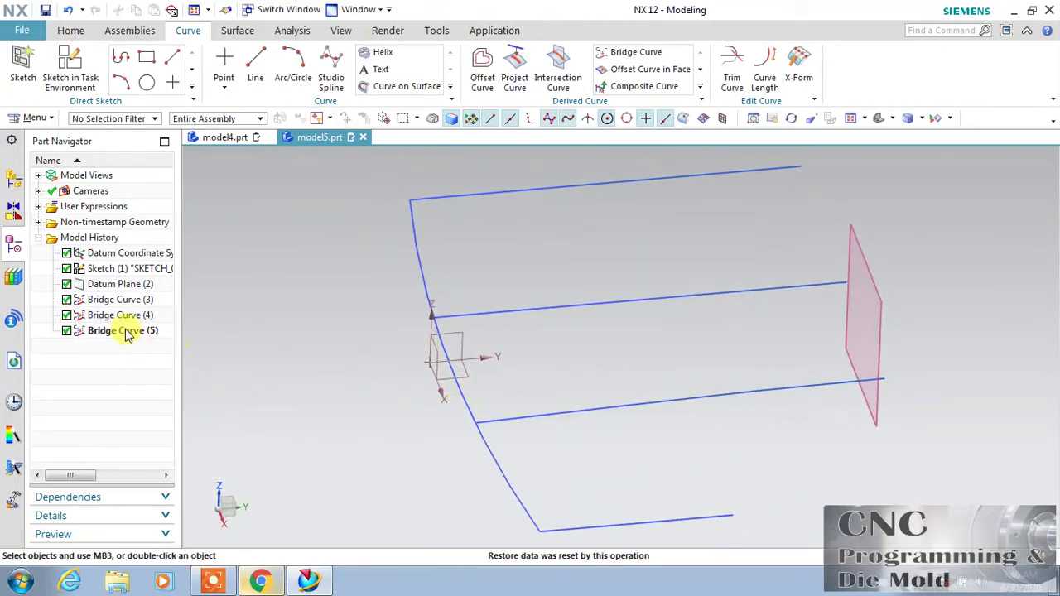
{"action": "left_click", "coordinate": [230, 138]}
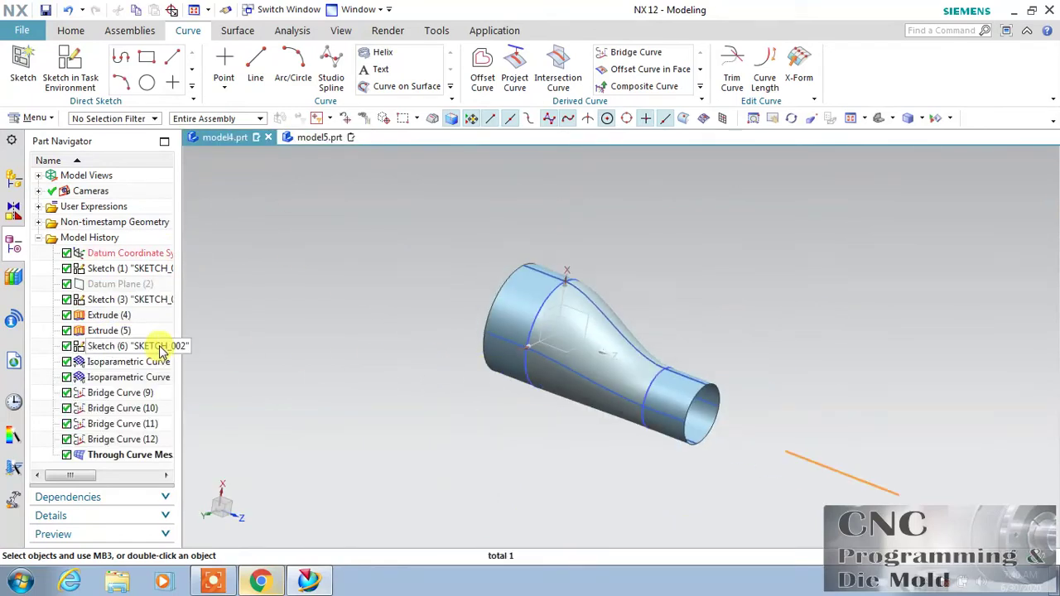
- Hide Through Curve Mesh (13) in model4.prt and zoom in on the two cylinders
{"action": "right_click", "coordinate": [160, 347]}
{"action": "left_click", "coordinate": [352, 315]}
{"action": "middle_click_drag", "start_coordinate": [359, 318], "coordinate": [530, 435]}
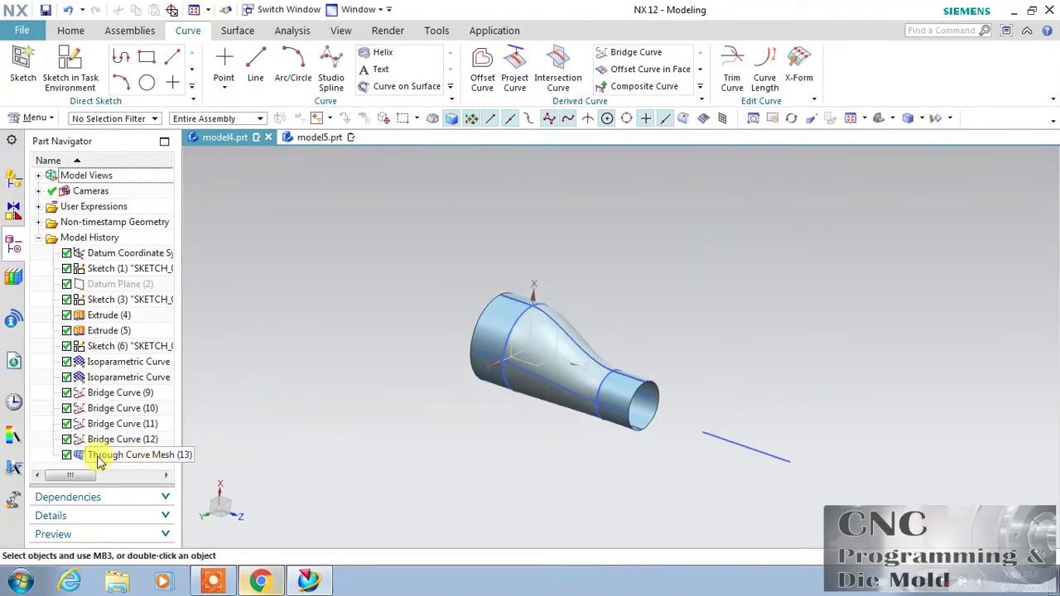
{"action": "left_click", "coordinate": [66, 454]}
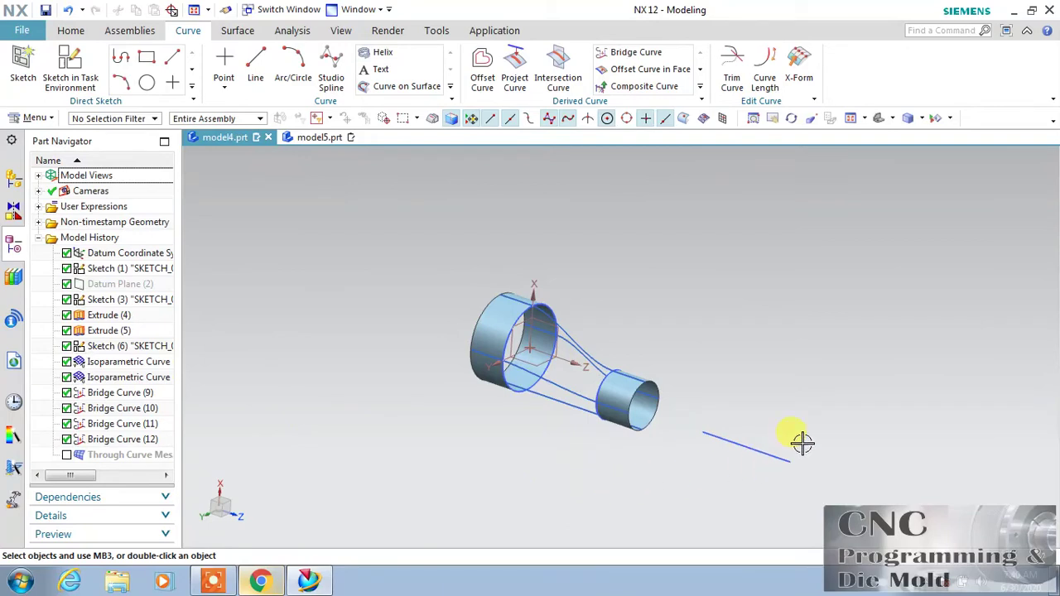
{"action": "middle_click_drag", "start_coordinate": [763, 387], "coordinate": [793, 485], "text": "ctrl"}
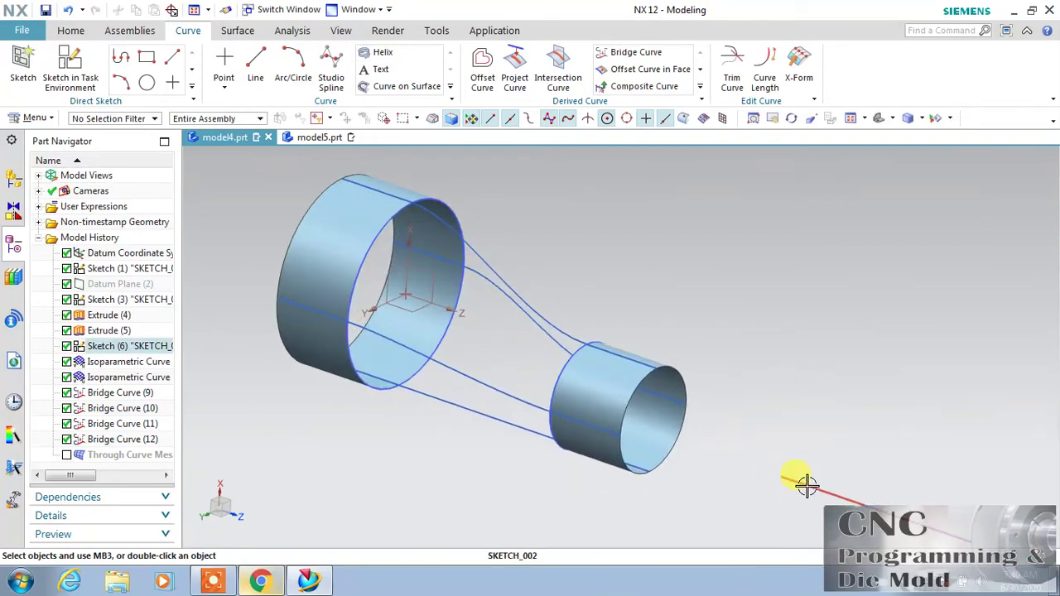
{"action": "left_click", "coordinate": [626, 52]}
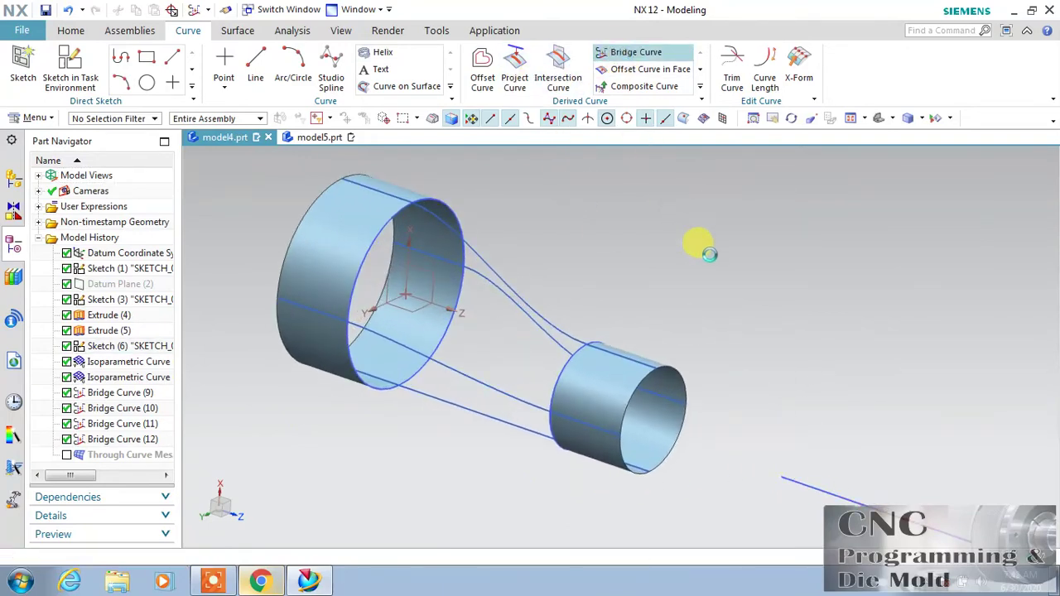
- Bridge the lone line to the cylinder edge's arc centre, with the start direction reversed
{"action": "left_click", "coordinate": [811, 486]}
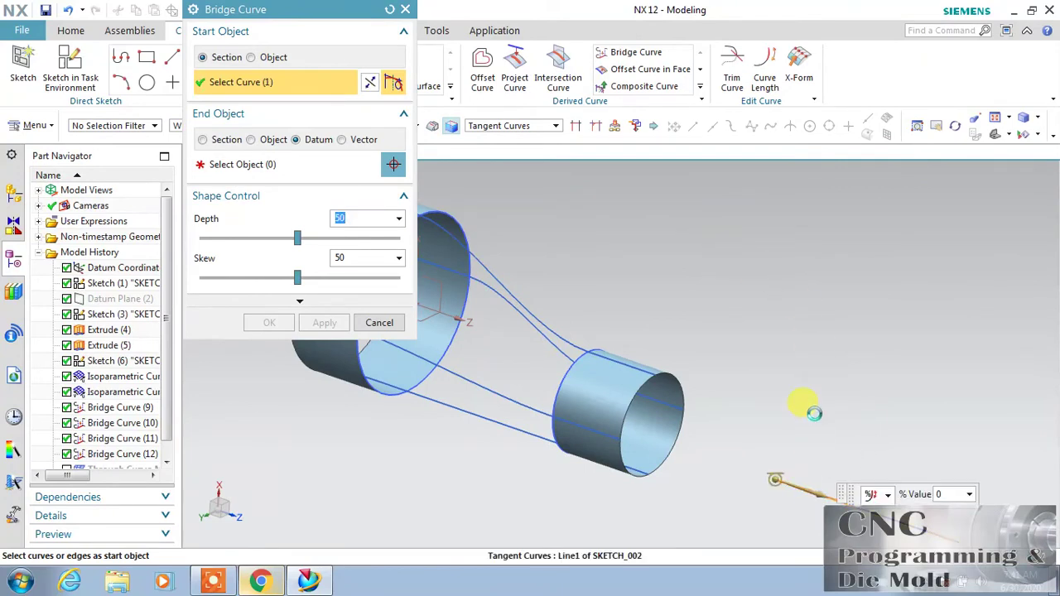
{"action": "left_click", "coordinate": [267, 141]}
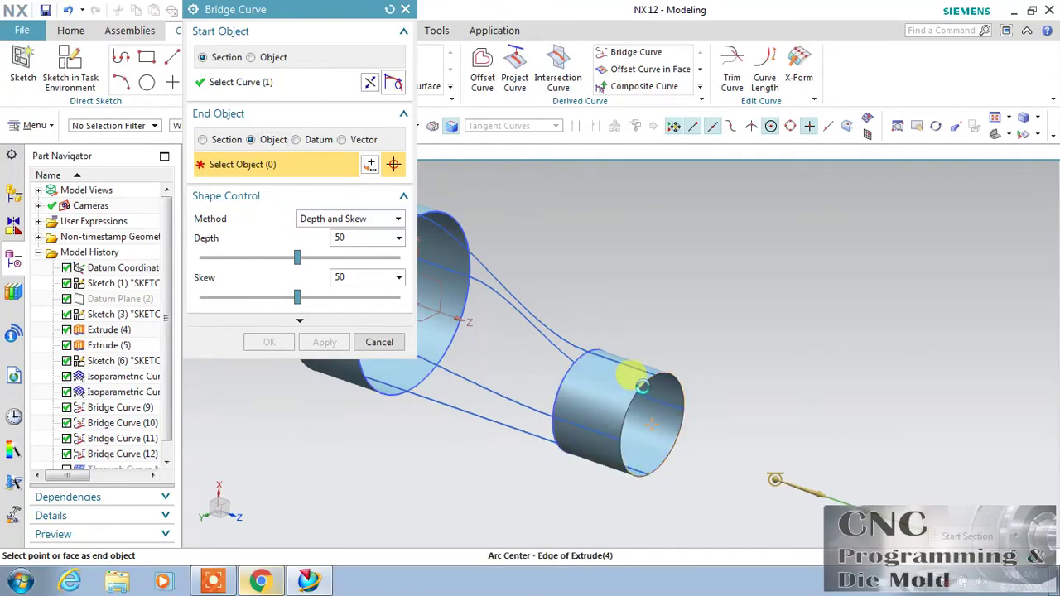
{"action": "left_click", "coordinate": [639, 386]}
{"action": "middle_click_drag", "start_coordinate": [703, 339], "coordinate": [634, 301]}
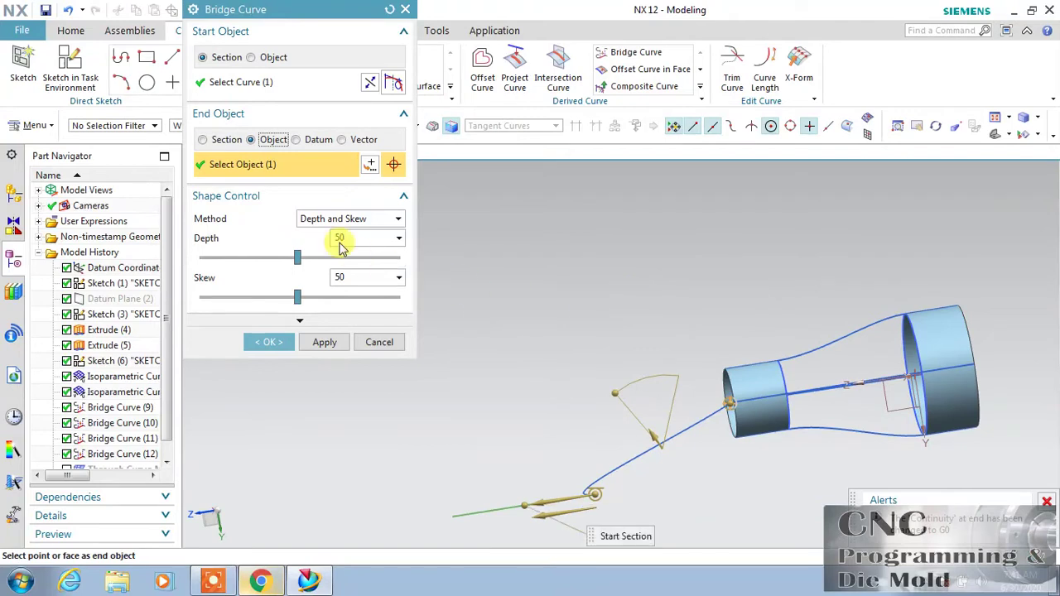
{"action": "left_click", "coordinate": [370, 86]}
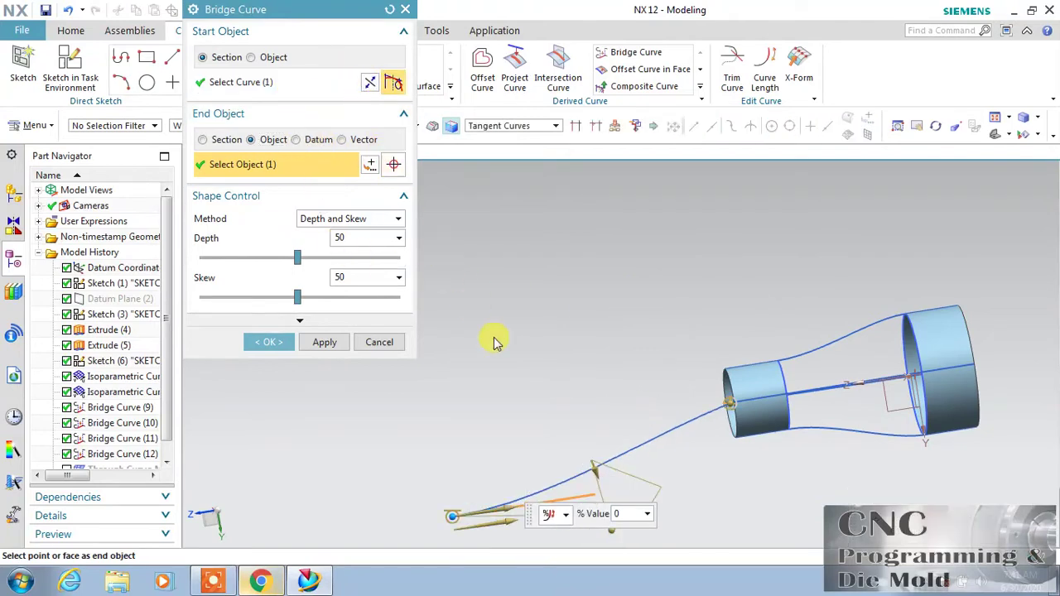
{"action": "middle_click_drag", "start_coordinate": [686, 463], "coordinate": [698, 366], "text": "shift"}
{"action": "scroll", "coordinate": [579, 331], "scroll_direction": "up", "scroll_amount": 3}
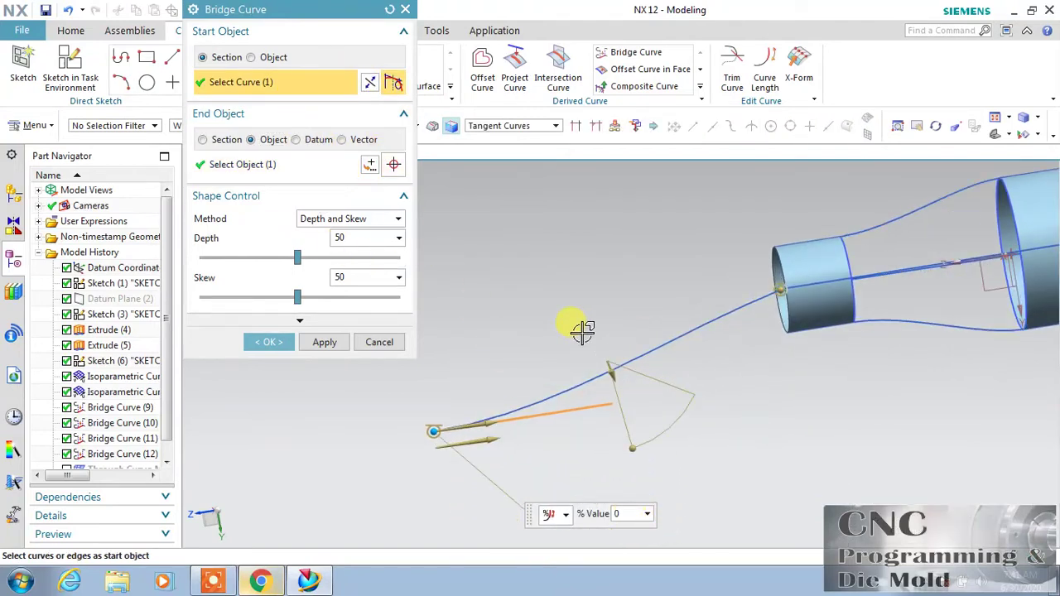
{"action": "left_click_drag", "start_coordinate": [627, 385], "coordinate": [638, 426]}
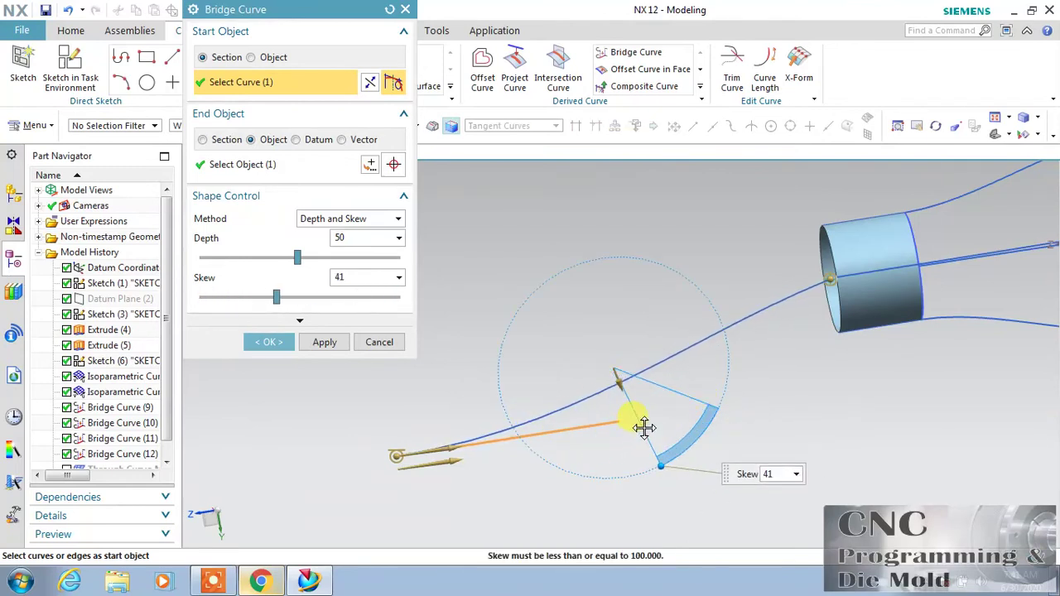
- Shape the bridge by Tangent Magnitude, start 1.6 and end 0.9, and create it
{"action": "left_click", "coordinate": [329, 218]}
{"action": "left_click", "coordinate": [333, 236]}
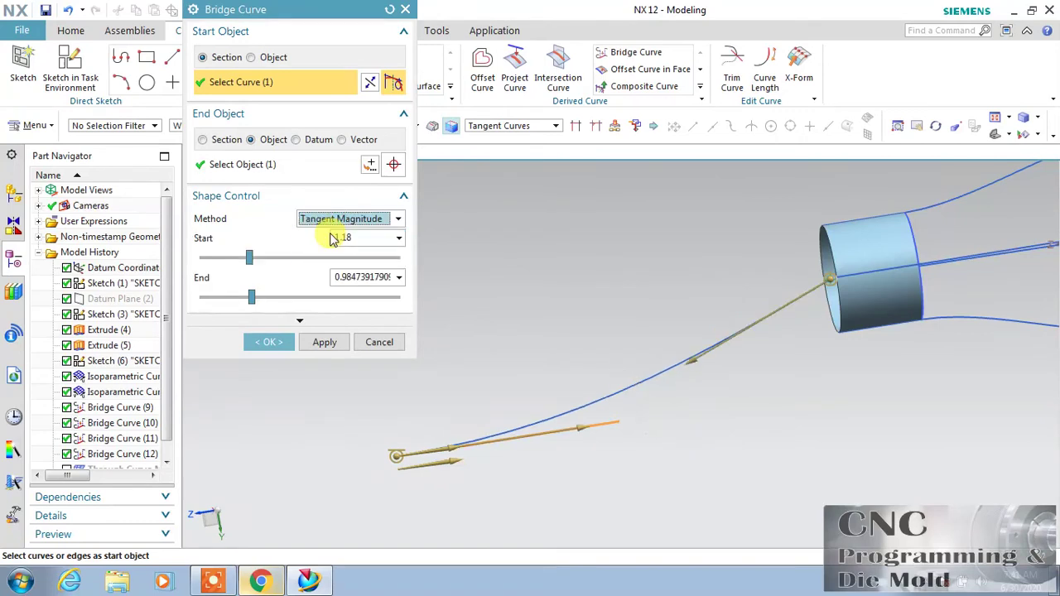
{"action": "mouse_move", "coordinate": [690, 365]}
{"action": "left_mouse_down"}
{"action": "mouse_move", "coordinate": [638, 403]}
{"action": "mouse_move", "coordinate": [700, 355]}
{"action": "left_mouse_up"}
{"action": "left_click_drag", "start_coordinate": [588, 422], "coordinate": [639, 374]}
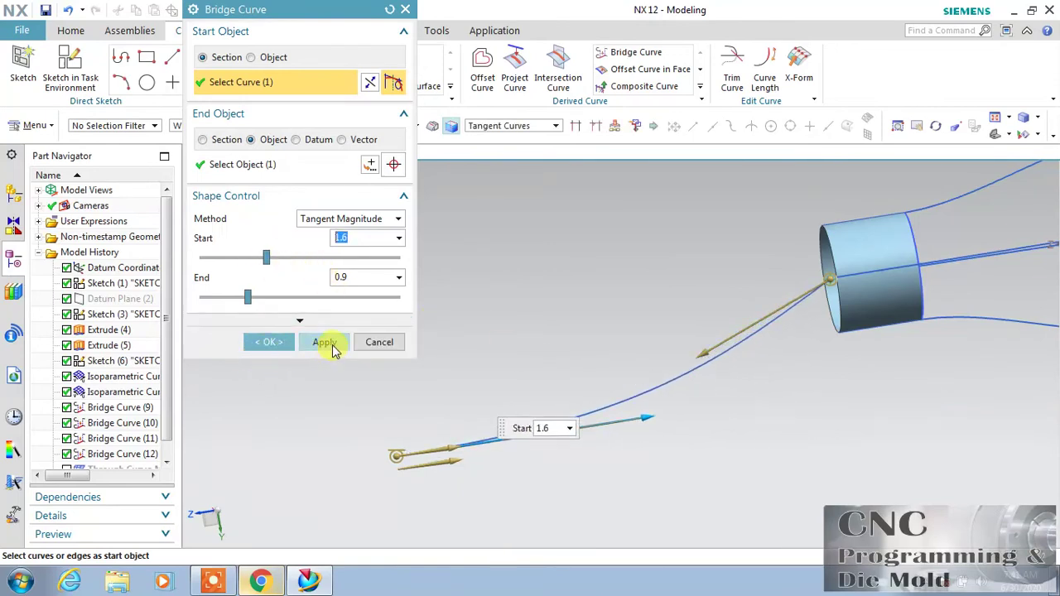
{"action": "left_click", "coordinate": [326, 343]}
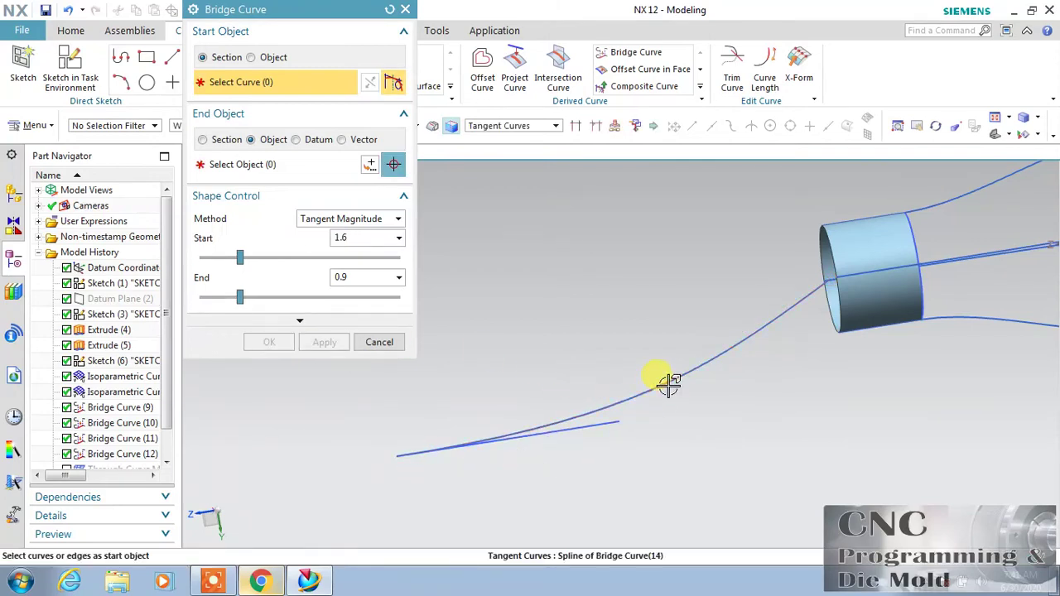
{"action": "left_click", "coordinate": [379, 342]}
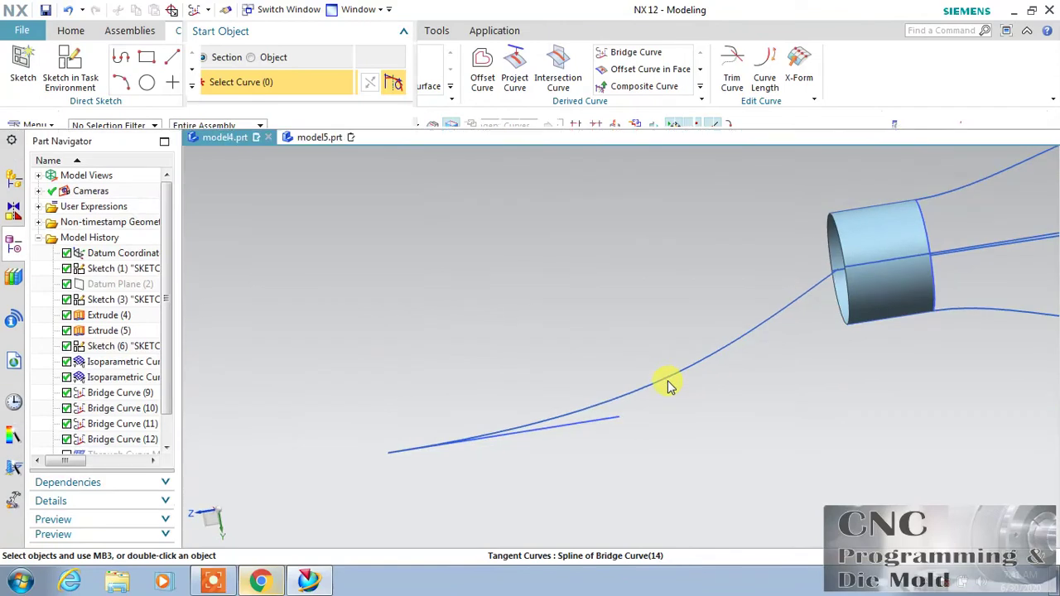
- Delete the line-to-edge Bridge Curve (14)
{"action": "left_click", "coordinate": [667, 379]}
{"action": "key", "text": "Delete"}
{"action": "left_click", "coordinate": [634, 51]}
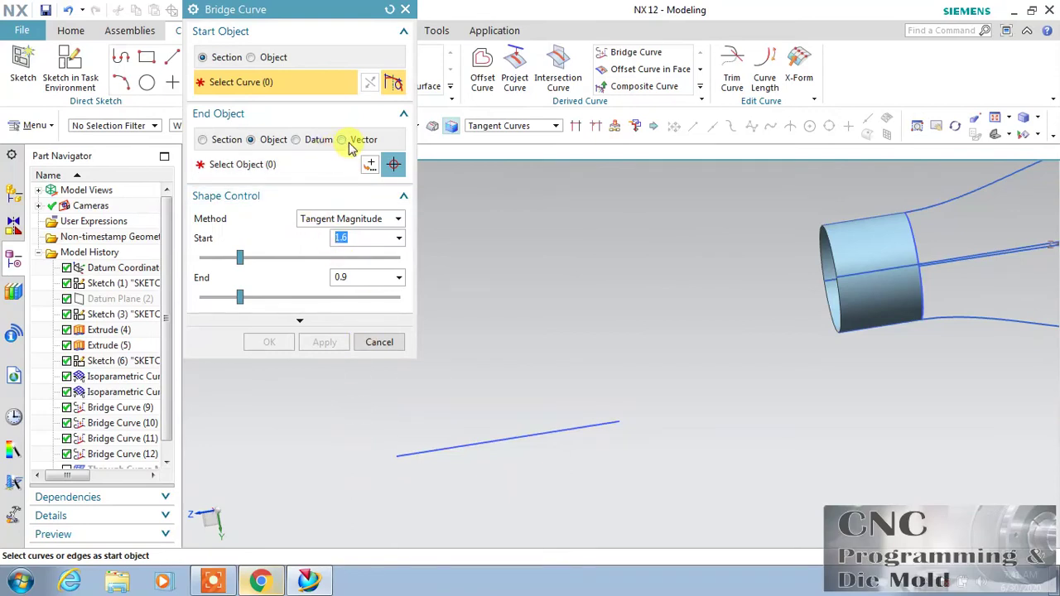
- Bridge the lone line to the ZC vector, with depth 45.4 and skew 45.2
{"action": "left_click", "coordinate": [577, 427]}
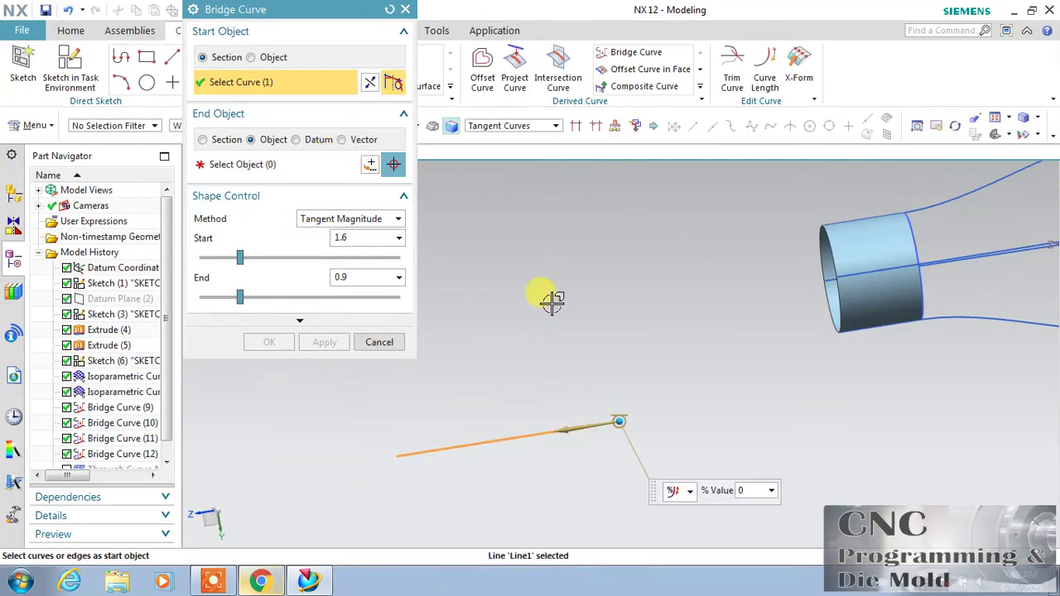
{"action": "left_click", "coordinate": [356, 139]}
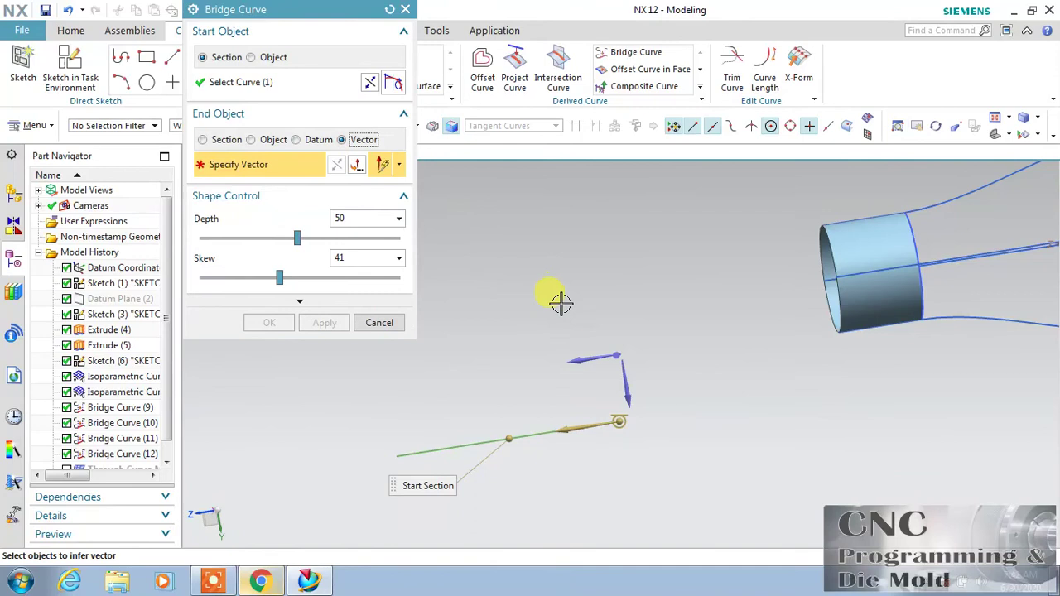
{"action": "middle_click_drag", "start_coordinate": [561, 305], "coordinate": [615, 354]}
{"action": "middle_click_drag", "start_coordinate": [638, 309], "coordinate": [603, 350]}
{"action": "left_click", "coordinate": [602, 351]}
{"action": "mouse_move", "coordinate": [725, 376]}
{"action": "middle_mouse_down"}
{"action": "mouse_move", "coordinate": [701, 357]}
{"action": "mouse_move", "coordinate": [713, 372]}
{"action": "mouse_move", "coordinate": [734, 363]}
{"action": "middle_mouse_up"}
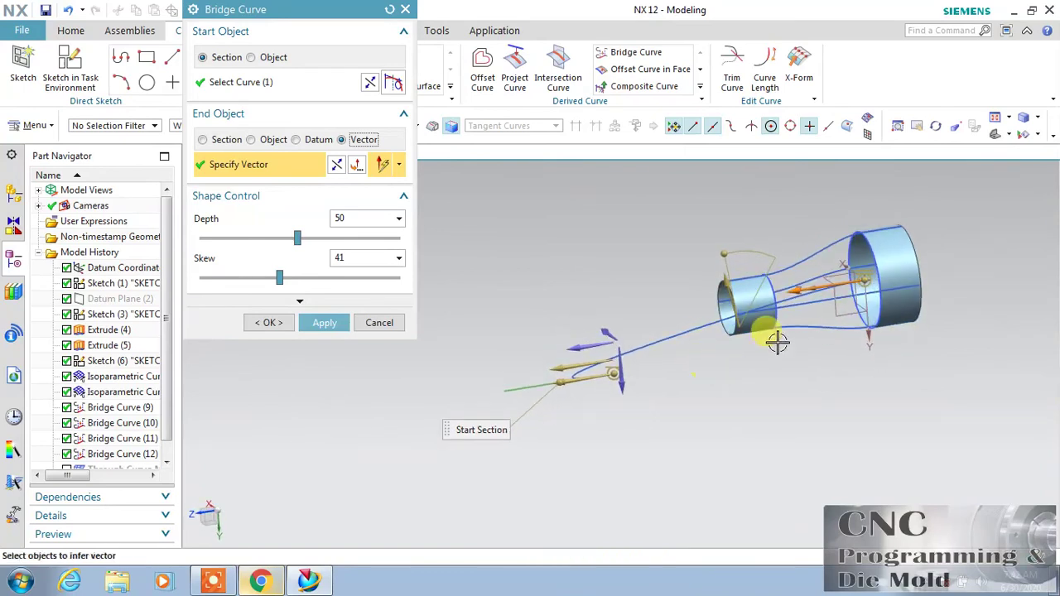
{"action": "scroll", "coordinate": [568, 381], "scroll_direction": "up", "scroll_amount": 2}
{"action": "left_click", "coordinate": [370, 85]}
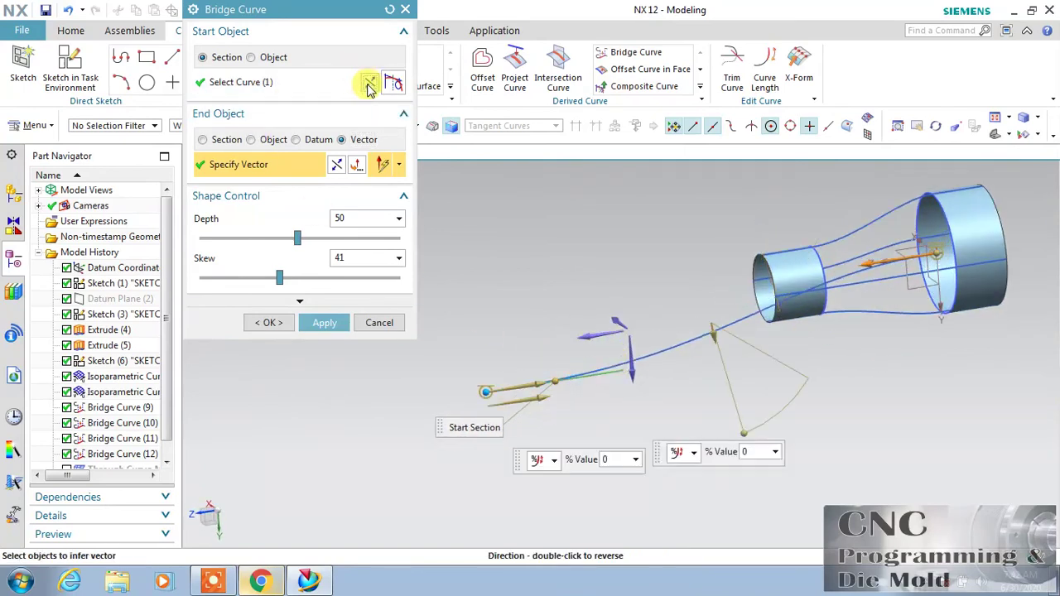
{"action": "left_click", "coordinate": [369, 85]}
{"action": "mouse_move", "coordinate": [693, 387]}
{"action": "middle_mouse_down"}
{"action": "mouse_move", "coordinate": [705, 362]}
{"action": "mouse_move", "coordinate": [729, 372]}
{"action": "mouse_move", "coordinate": [658, 364]}
{"action": "mouse_move", "coordinate": [698, 402]}
{"action": "mouse_move", "coordinate": [682, 415]}
{"action": "mouse_move", "coordinate": [679, 395]}
{"action": "middle_mouse_up"}
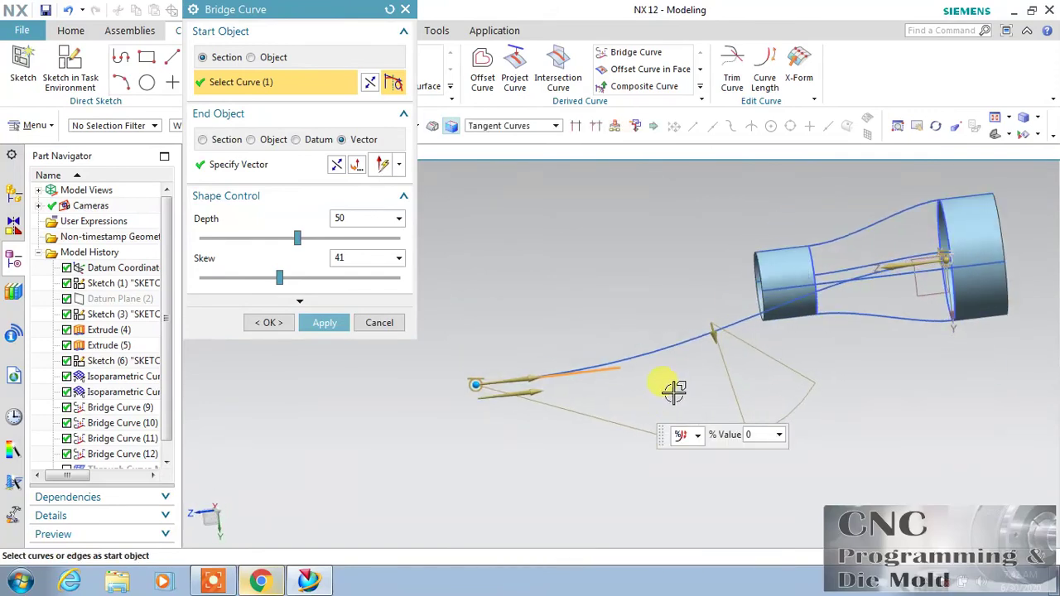
{"action": "left_click_drag", "start_coordinate": [300, 241], "coordinate": [294, 282]}
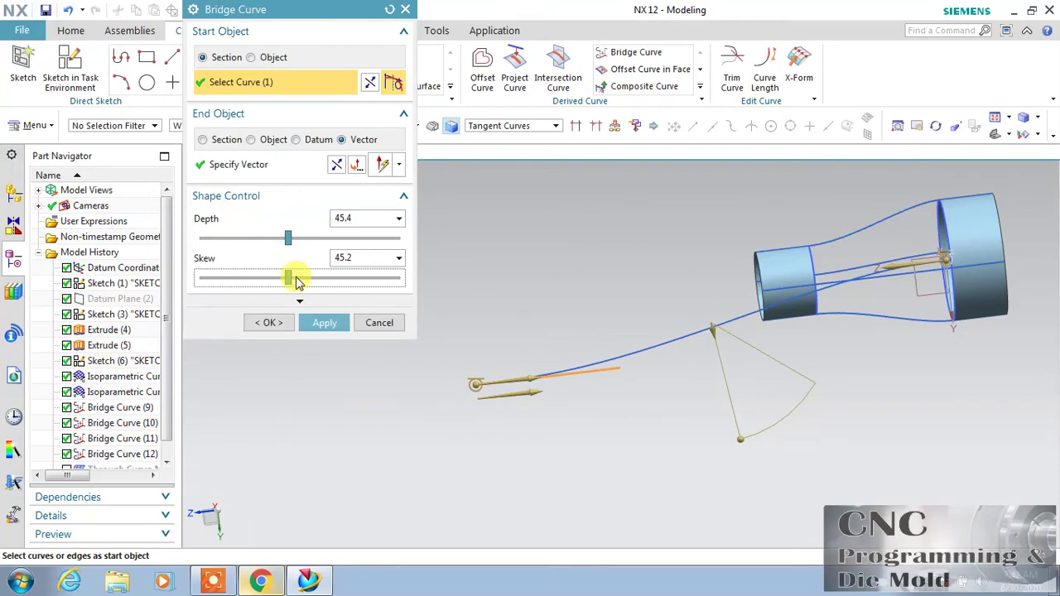